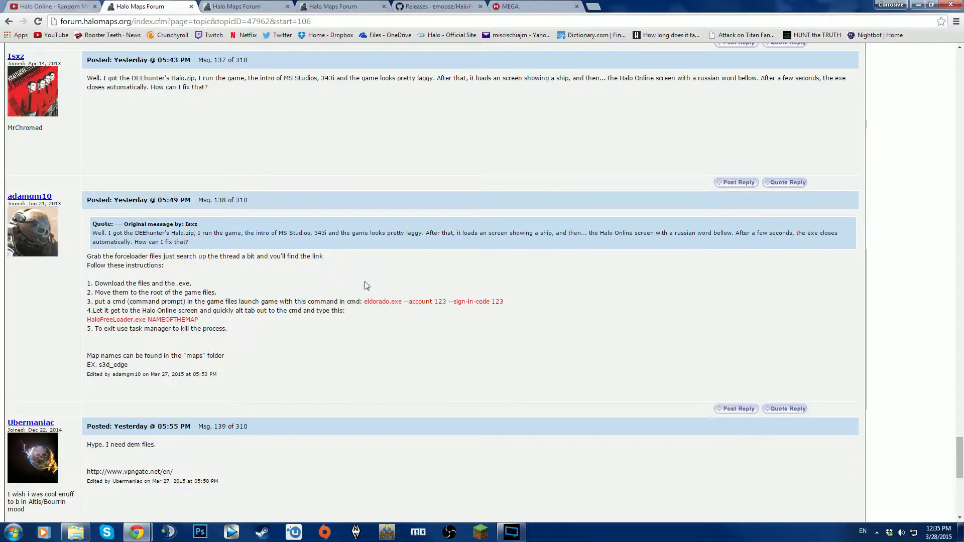
Minimize Chrome and XSplit, then close the Desktop folder window
{"action": "scroll", "coordinate": [166, 314], "scroll_direction": "down", "scroll_amount": 1}
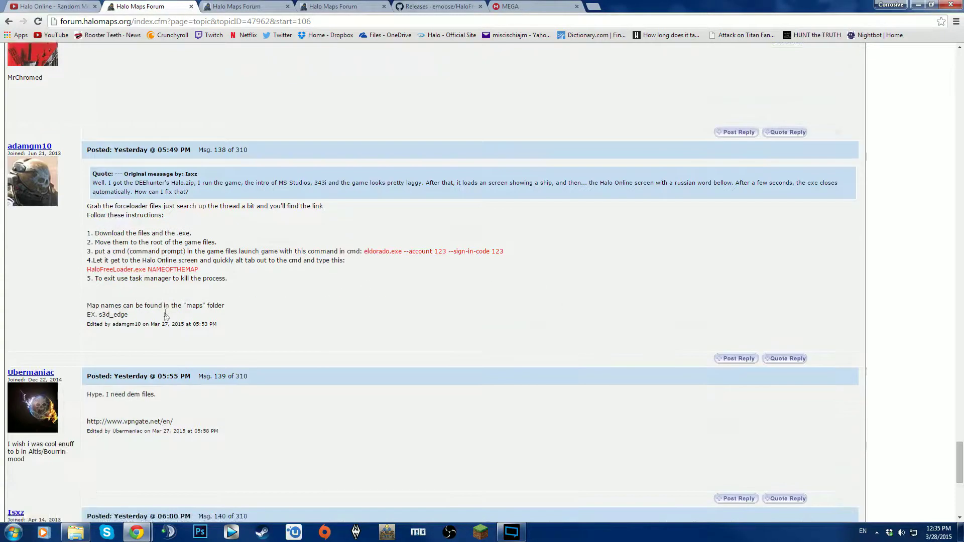
{"action": "scroll", "coordinate": [166, 315], "scroll_direction": "down", "scroll_amount": 1}
{"action": "scroll", "coordinate": [166, 302], "scroll_direction": "up", "scroll_amount": 2}
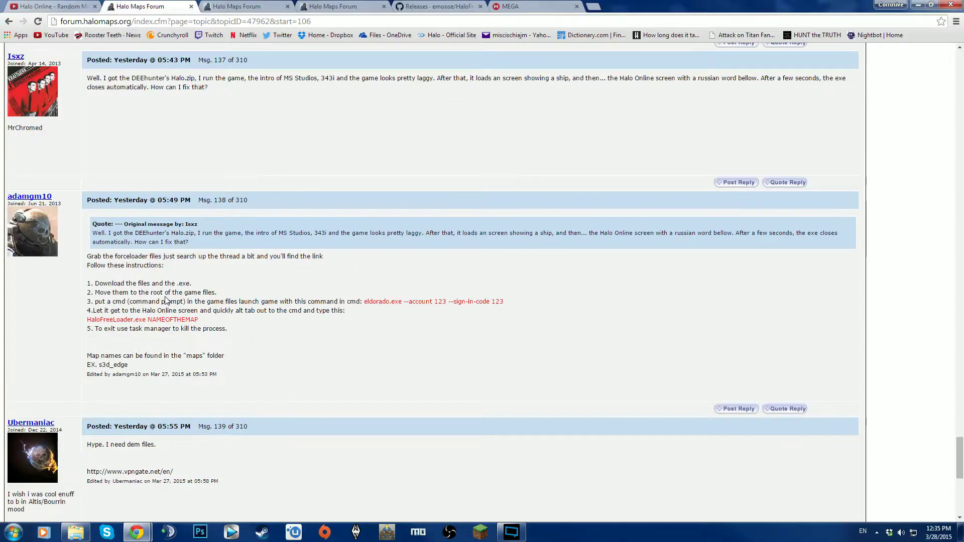
{"action": "left_click", "coordinate": [916, 6]}
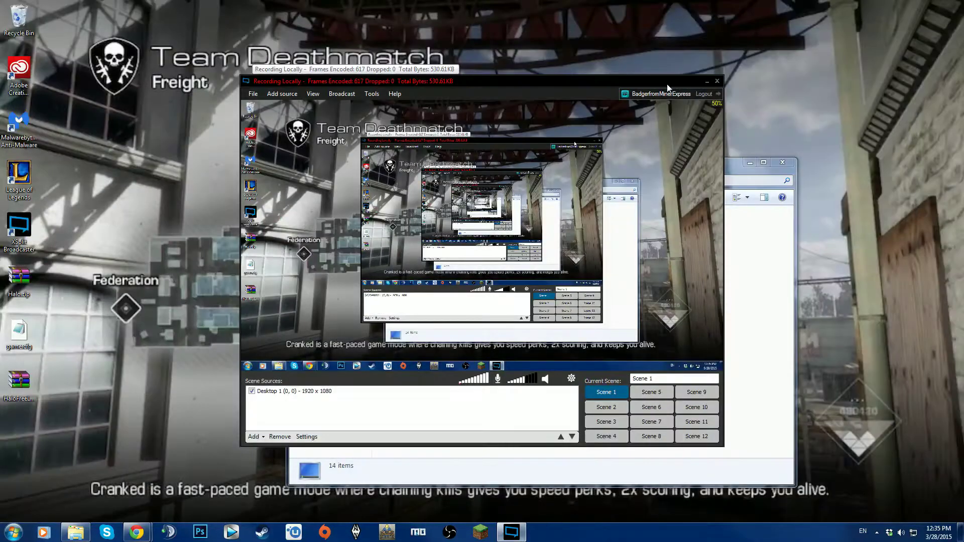
{"action": "left_click", "coordinate": [707, 81]}
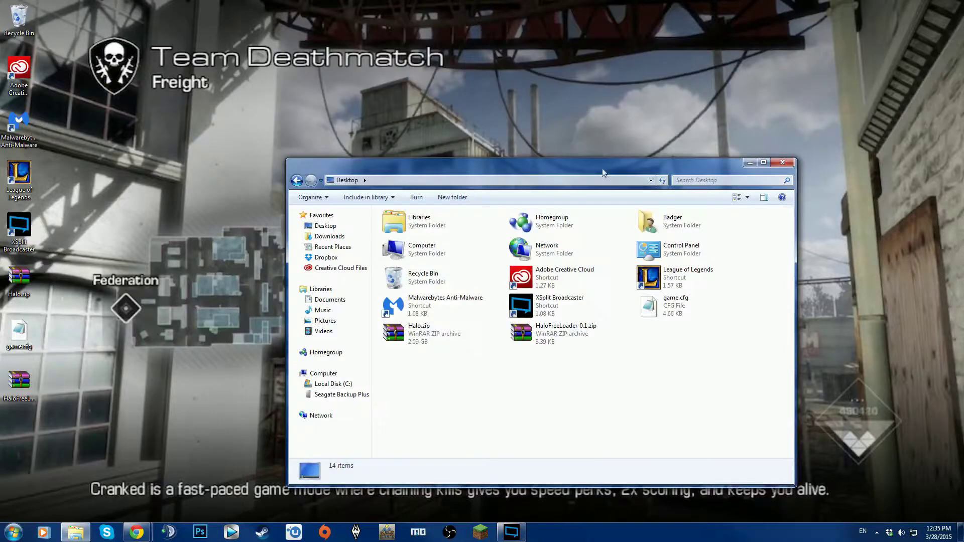
{"action": "left_click", "coordinate": [782, 162]}
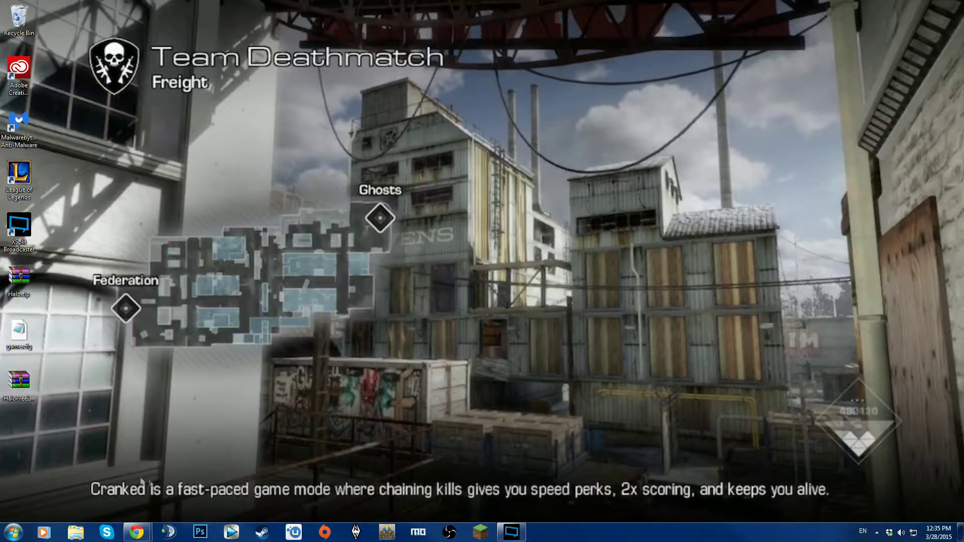
Check the HaloFreeLoader releases and MEGA tabs and the Chrome Downloads list, then minimize Chrome
{"action": "mouse_move", "coordinate": [136, 531]}
{"action": "left_click", "coordinate": [103, 496]}
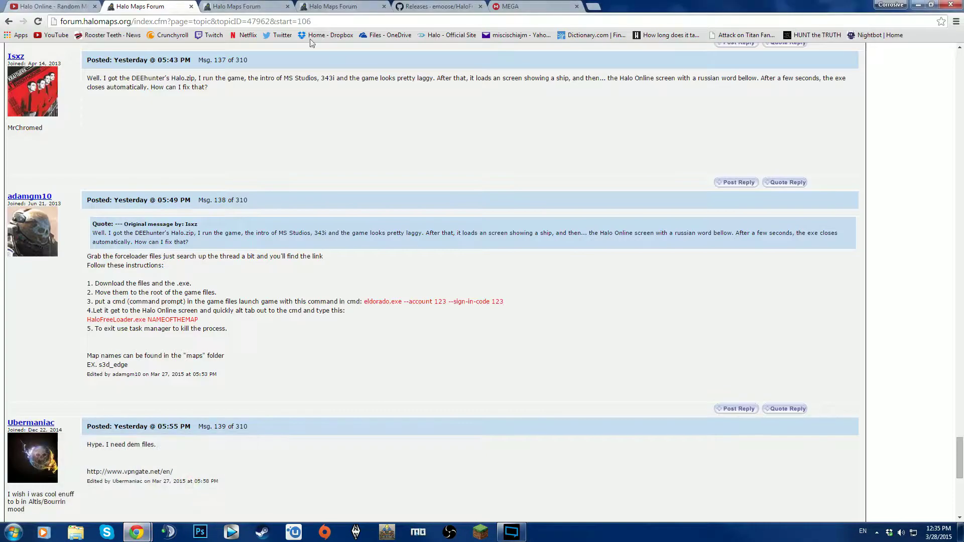
{"action": "left_click", "coordinate": [437, 6]}
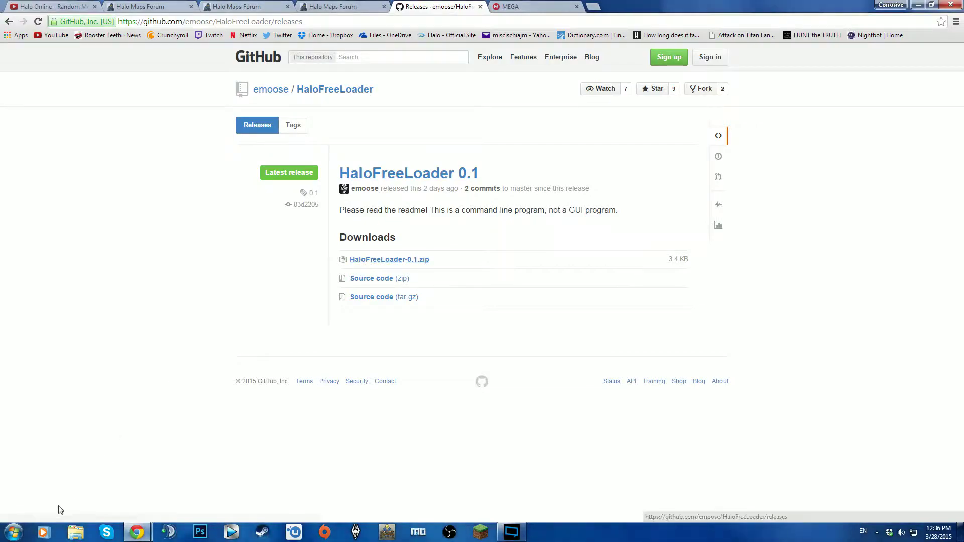
{"action": "left_click", "coordinate": [527, 6]}
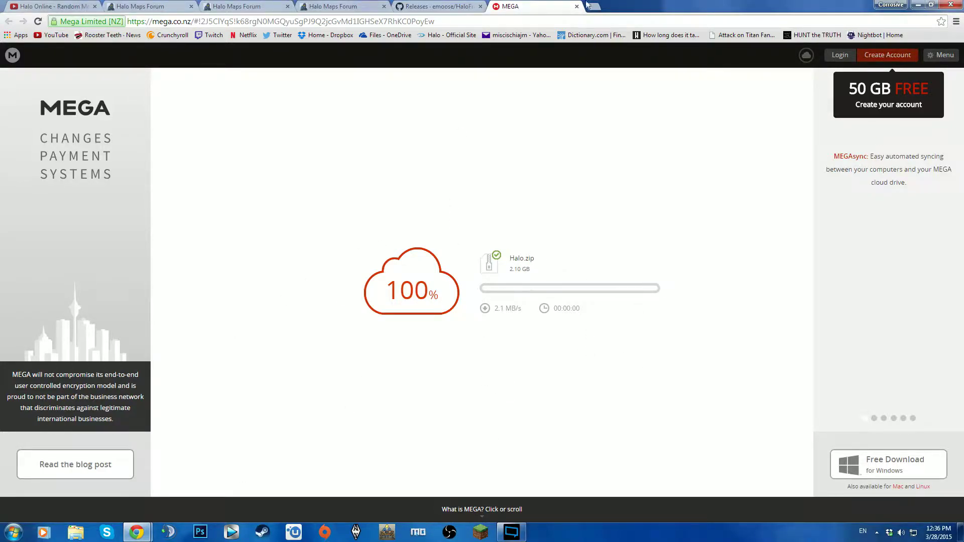
{"action": "left_click", "coordinate": [956, 22]}
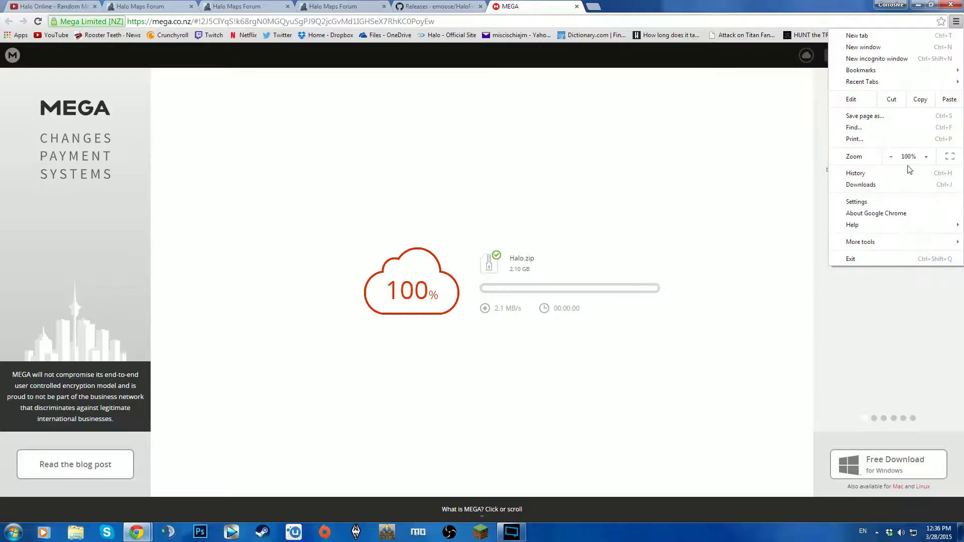
{"action": "left_click", "coordinate": [885, 183]}
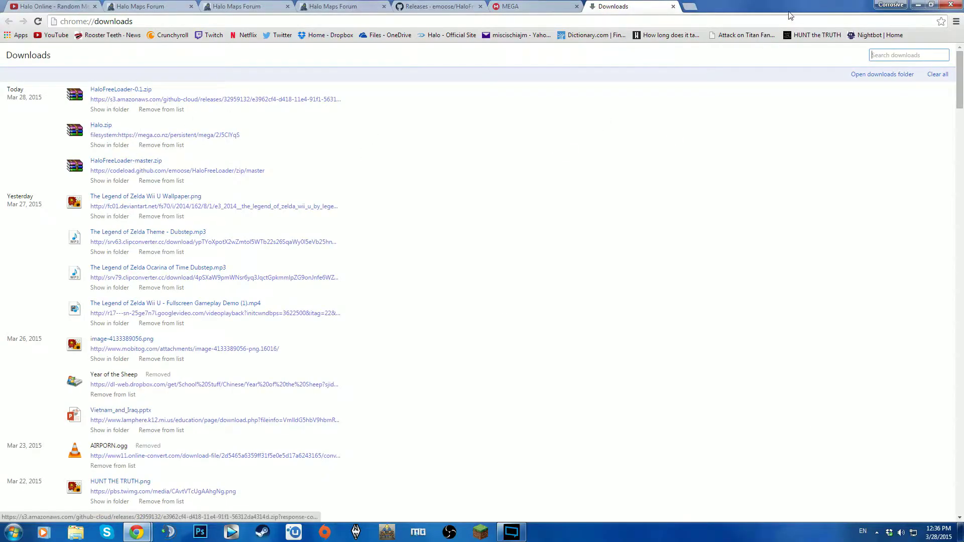
{"action": "left_click", "coordinate": [673, 7]}
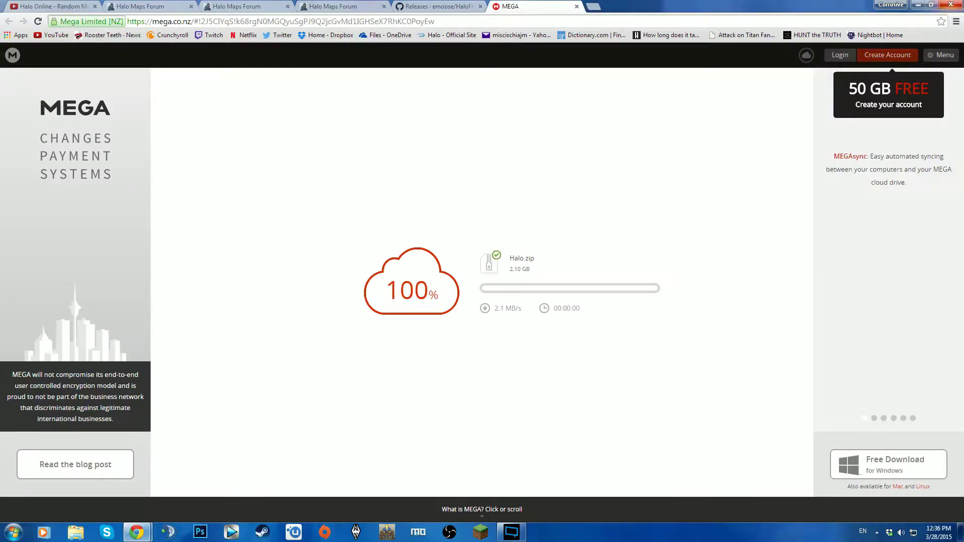
{"action": "left_click", "coordinate": [917, 5]}
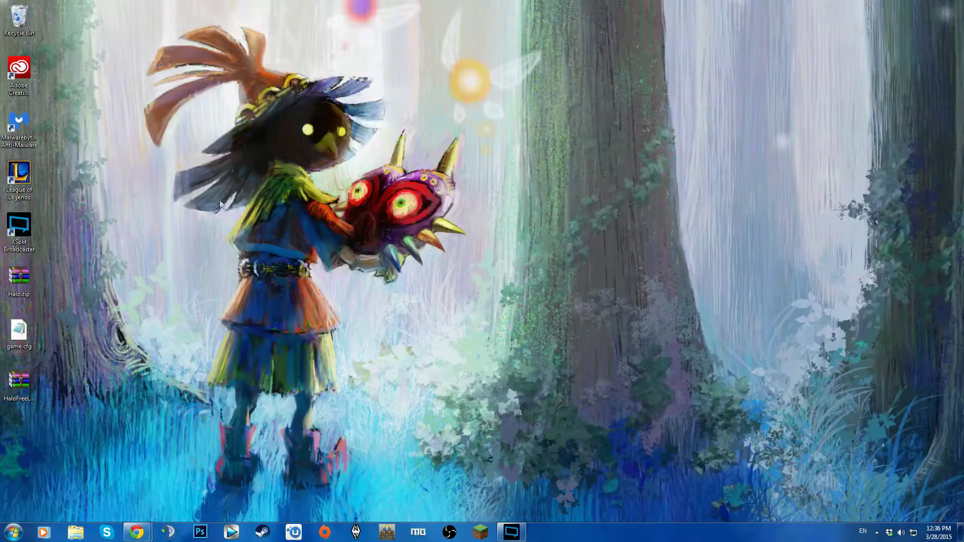
Open Halo.zip in WinRAR and drag its Halo folder onto the desktop
{"action": "double_click", "coordinate": [22, 287]}
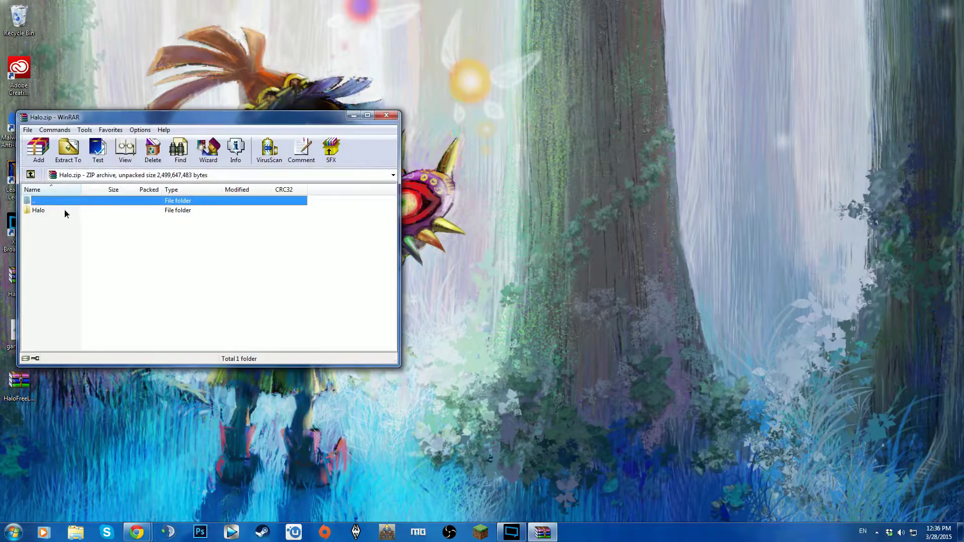
{"action": "left_click_drag", "start_coordinate": [64, 210], "coordinate": [121, 404]}
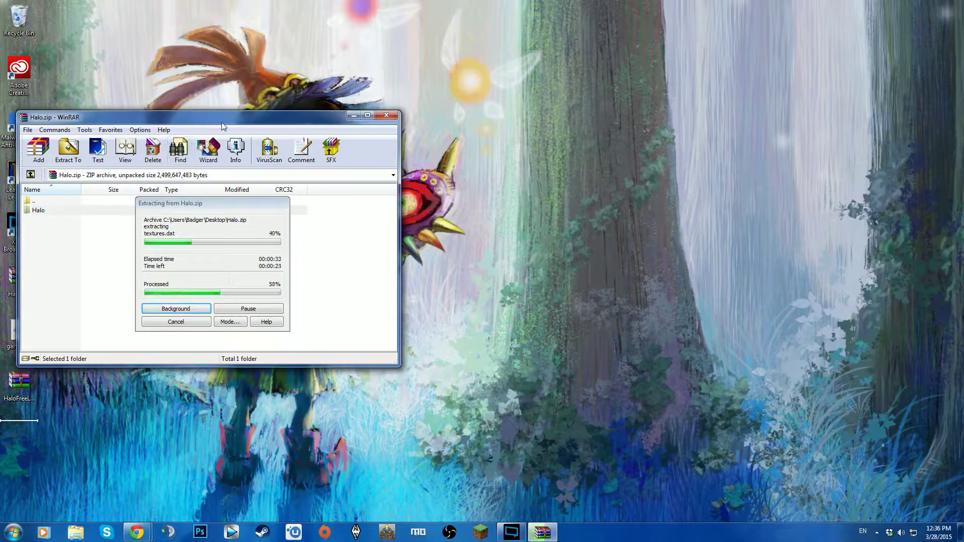
{"action": "left_click_drag", "start_coordinate": [224, 123], "coordinate": [595, 126]}
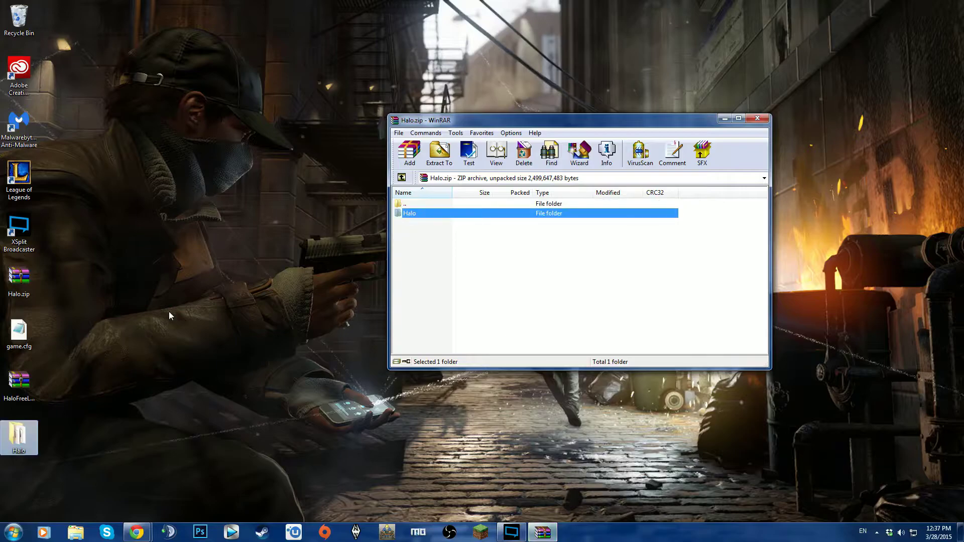
Copy HaloFreeLoader.exe from HaloFreeLoader-0.1.zip into the Halo folder, closing both archives
{"action": "left_click", "coordinate": [766, 119]}
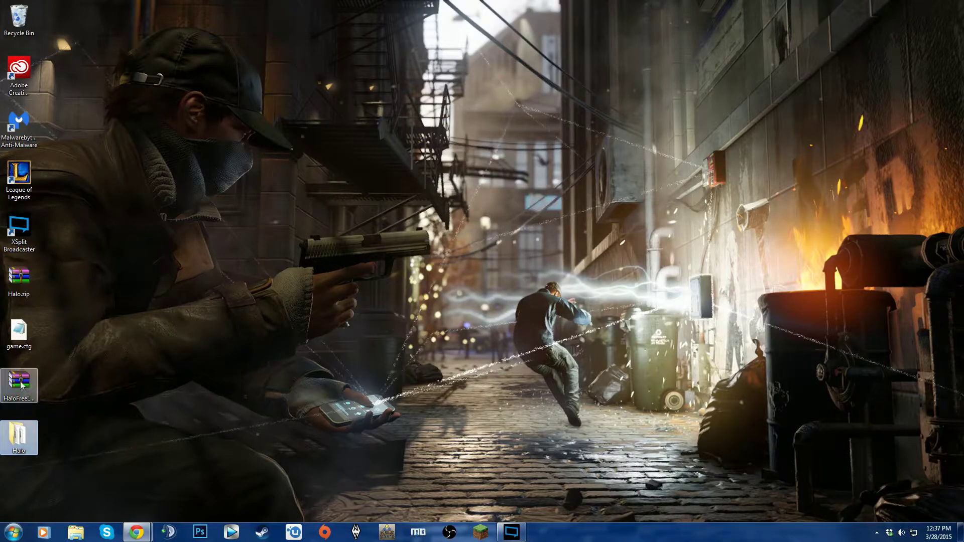
{"action": "double_click", "coordinate": [23, 396]}
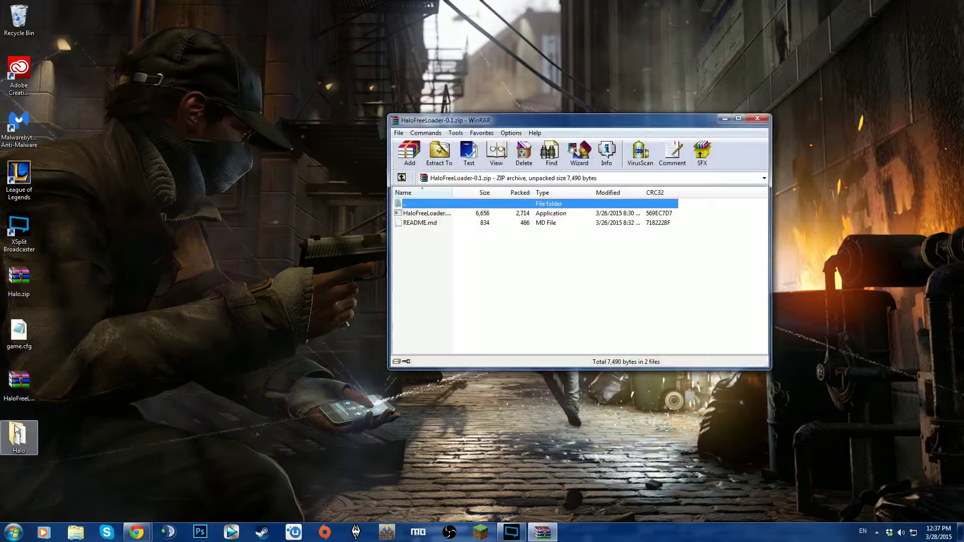
{"action": "double_click", "coordinate": [18, 434]}
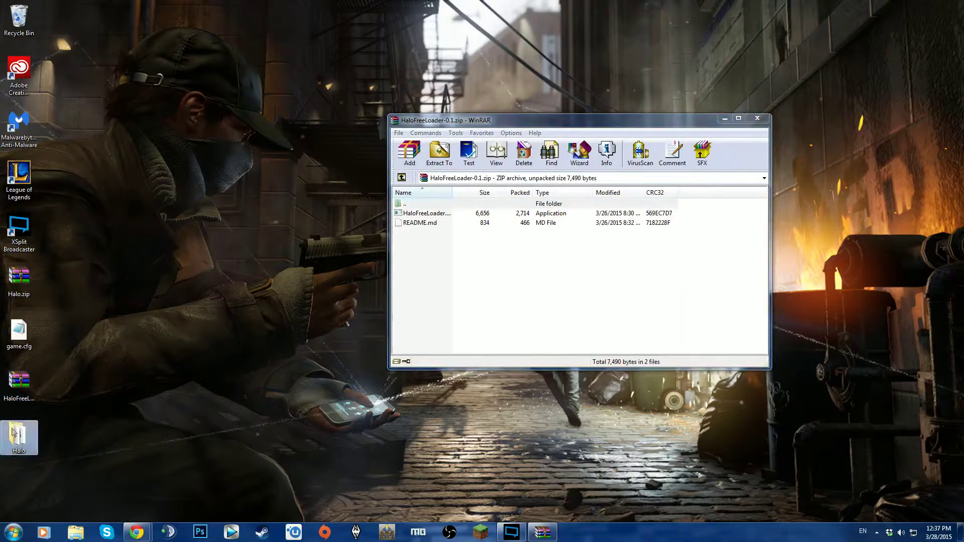
{"action": "left_click_drag", "start_coordinate": [398, 160], "coordinate": [509, 420]}
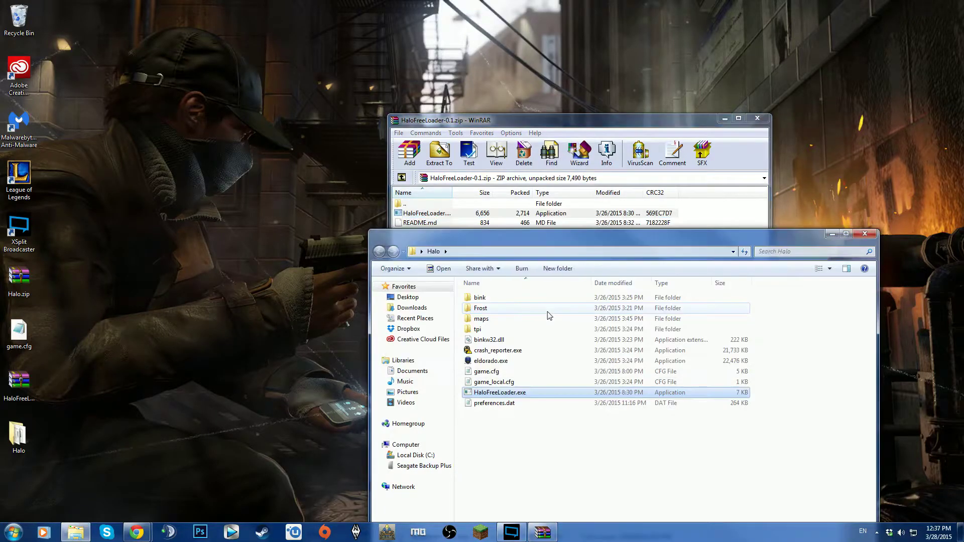
{"action": "left_click_drag", "start_coordinate": [491, 236], "coordinate": [313, 169]}
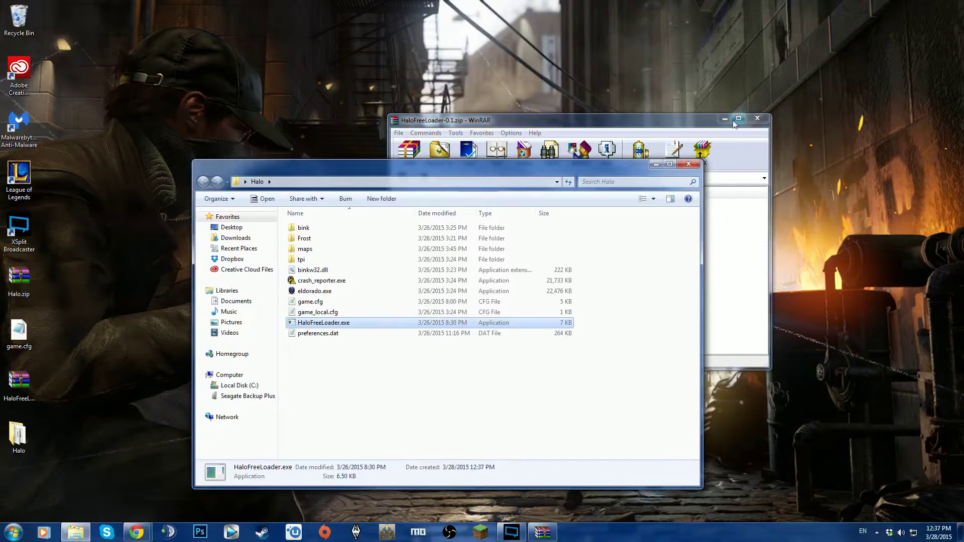
{"action": "left_click", "coordinate": [756, 119]}
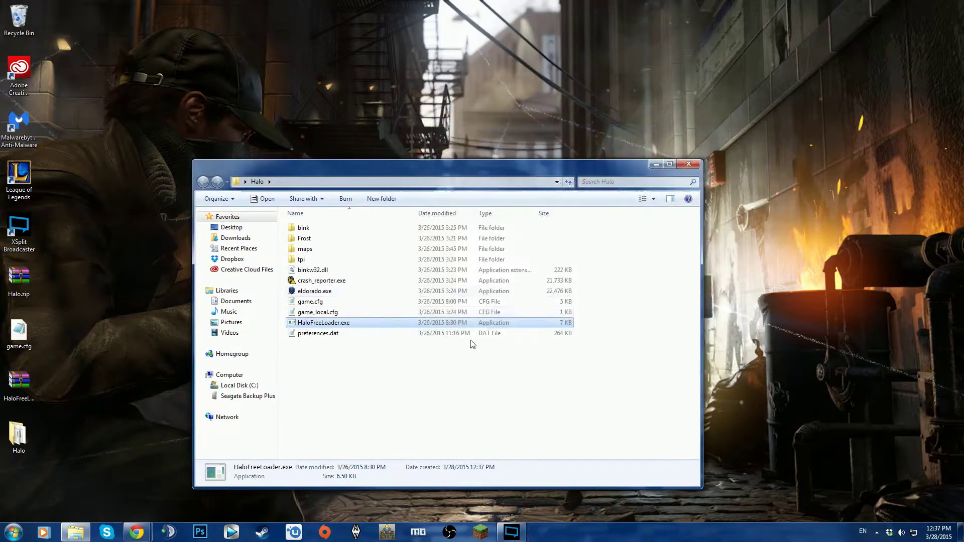
Move game.cfg from the desktop into the Halo folder, replacing the existing copy
{"action": "left_click", "coordinate": [365, 396]}
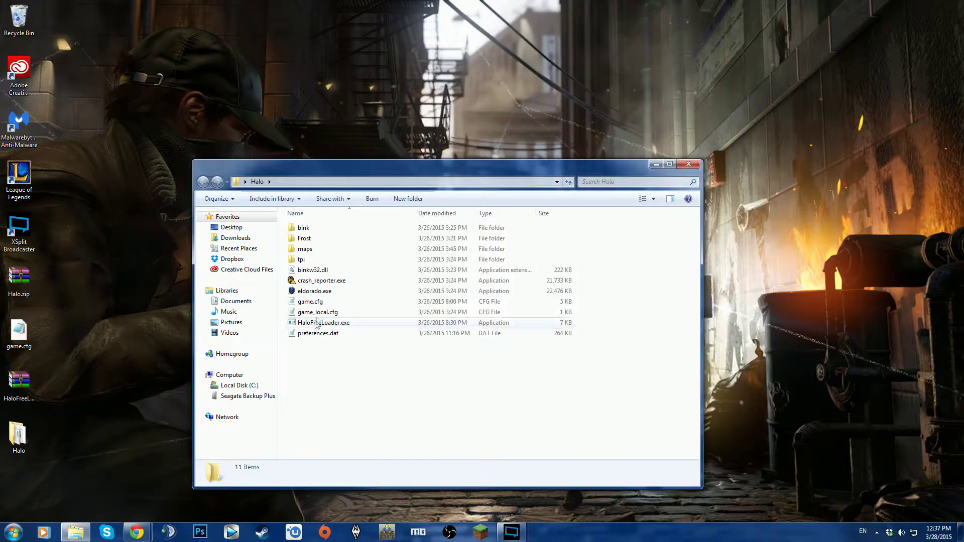
{"action": "left_click", "coordinate": [22, 345]}
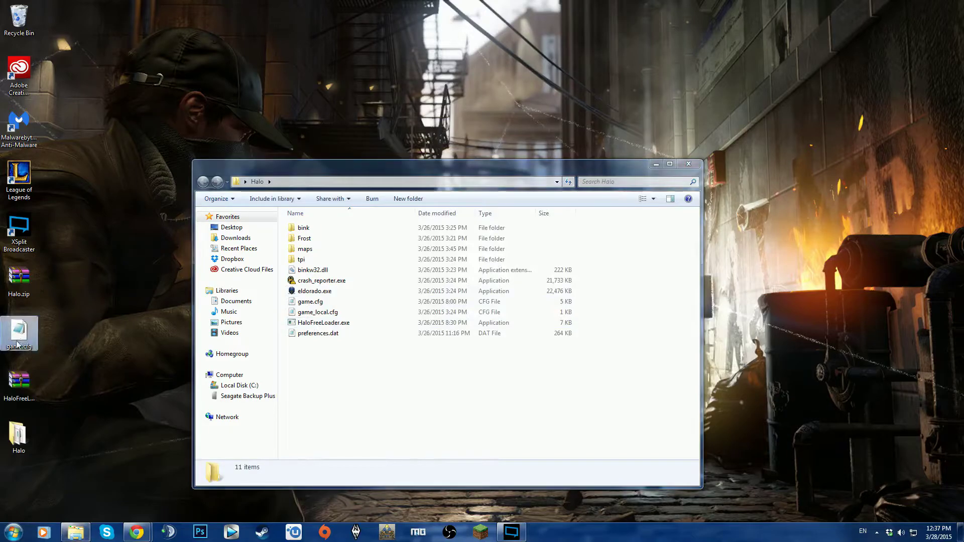
{"action": "left_click_drag", "start_coordinate": [17, 342], "coordinate": [351, 404]}
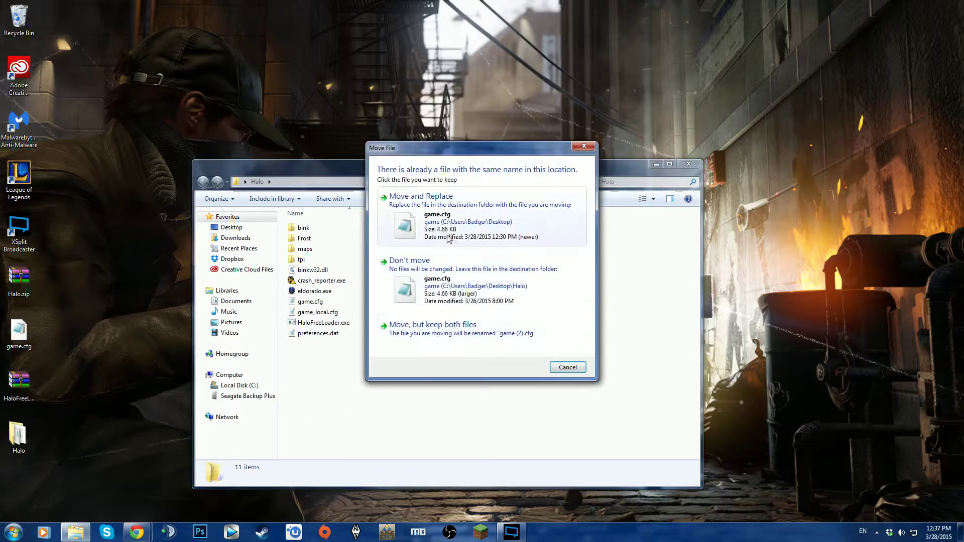
{"action": "left_click", "coordinate": [435, 223]}
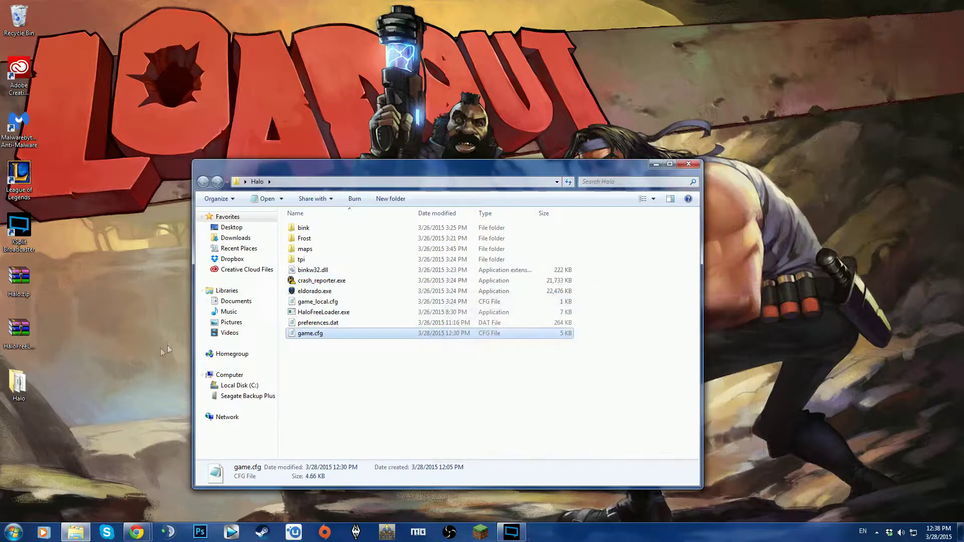
View HaloFreeLoader-0.1.zip in WinRAR, then close it
{"action": "left_click", "coordinate": [107, 321]}
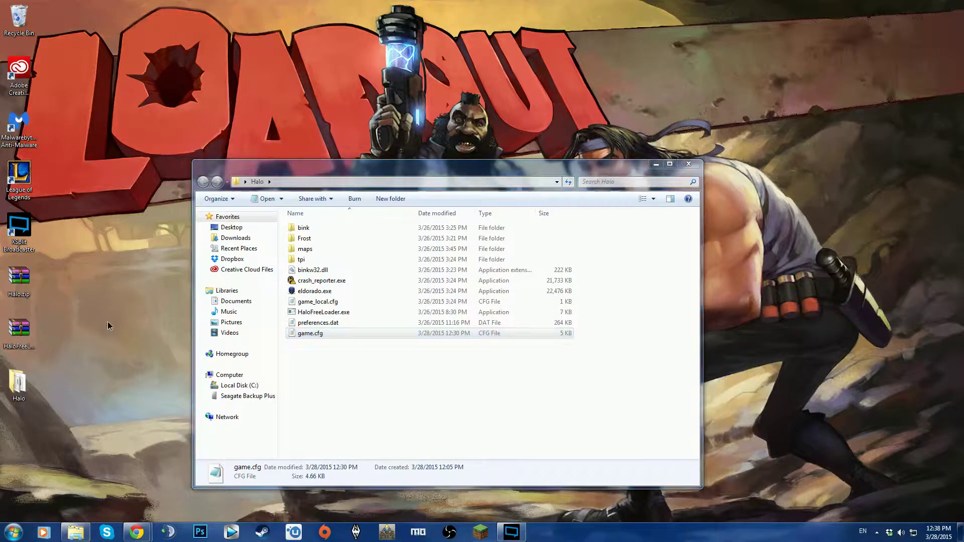
{"action": "left_click", "coordinate": [21, 341]}
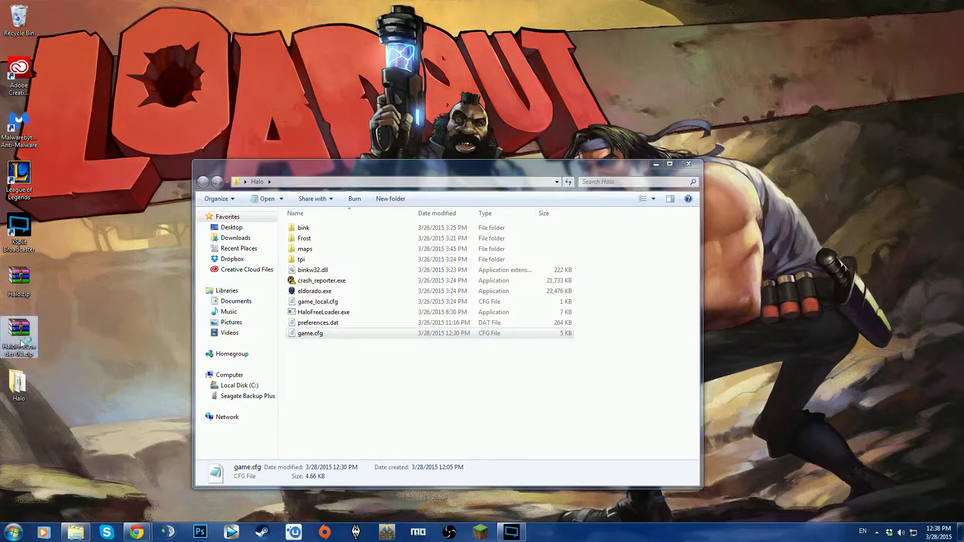
{"action": "double_click", "coordinate": [21, 339]}
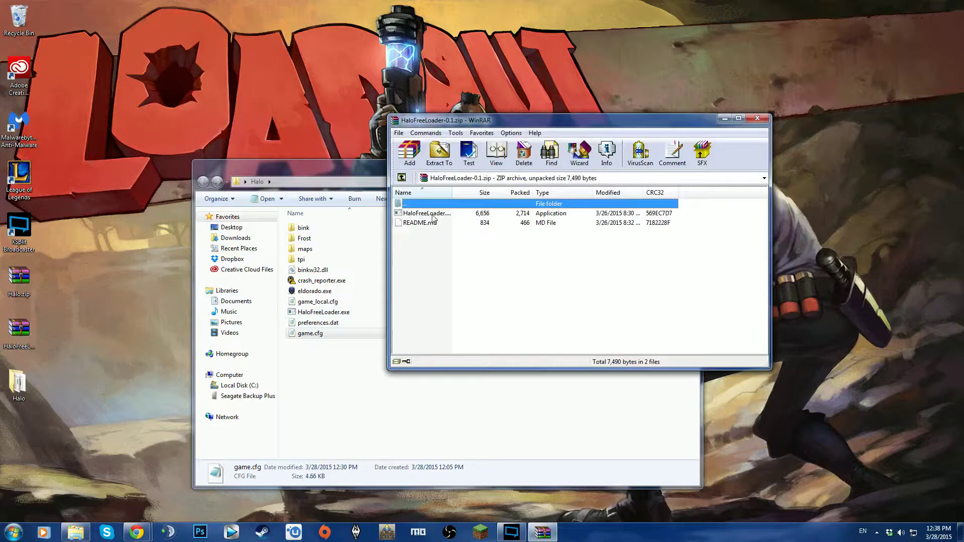
{"action": "left_click", "coordinate": [757, 118]}
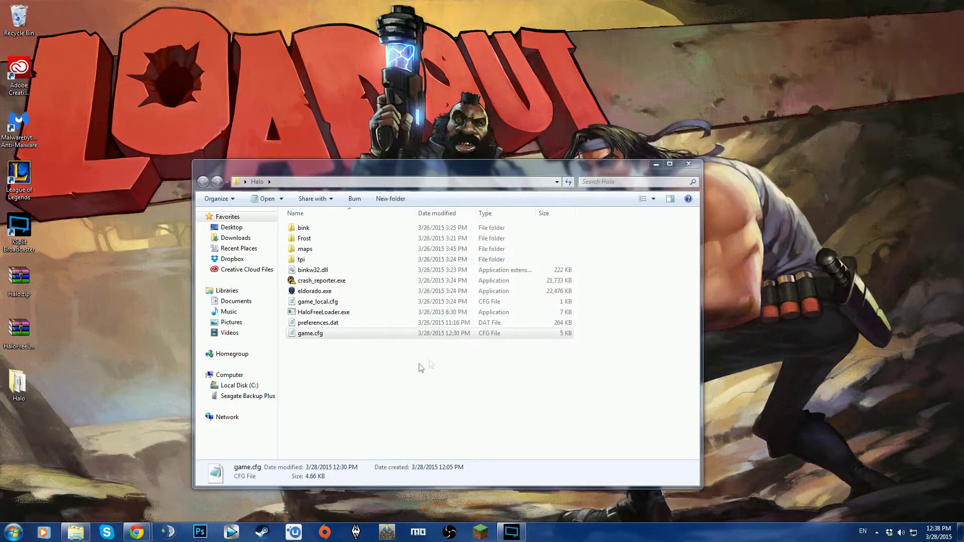
Create an empty launcher.txt in the Halo folder and open it in Notepad
{"action": "right_click", "coordinate": [384, 381]}
{"action": "mouse_move", "coordinate": [410, 360]}
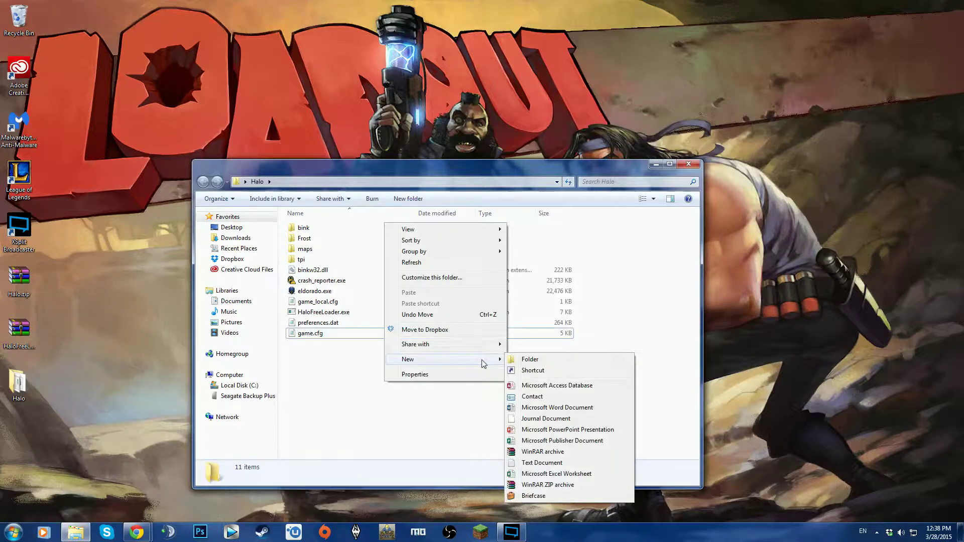
{"action": "left_click", "coordinate": [539, 461]}
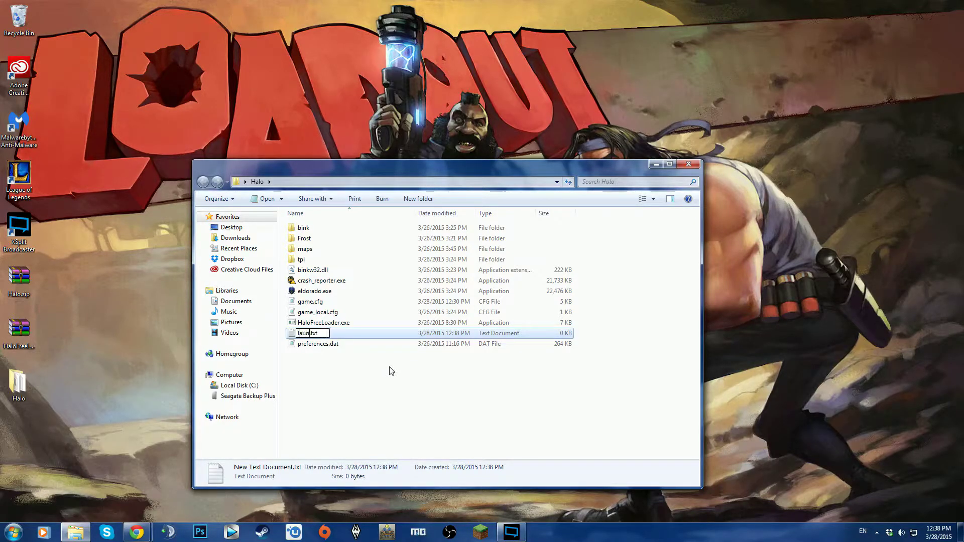
{"action": "type", "text": "r"}
{"action": "key", "text": "Return"}
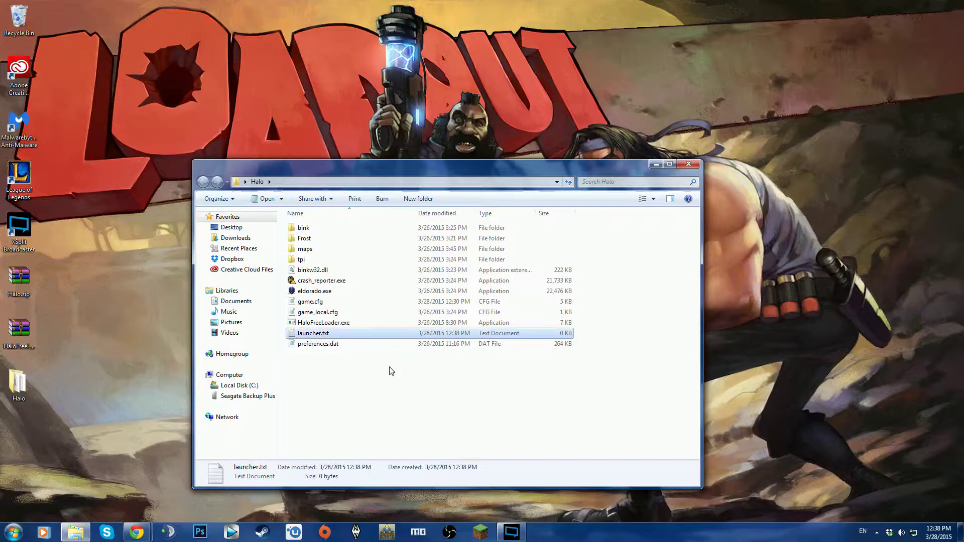
{"action": "double_click", "coordinate": [356, 333]}
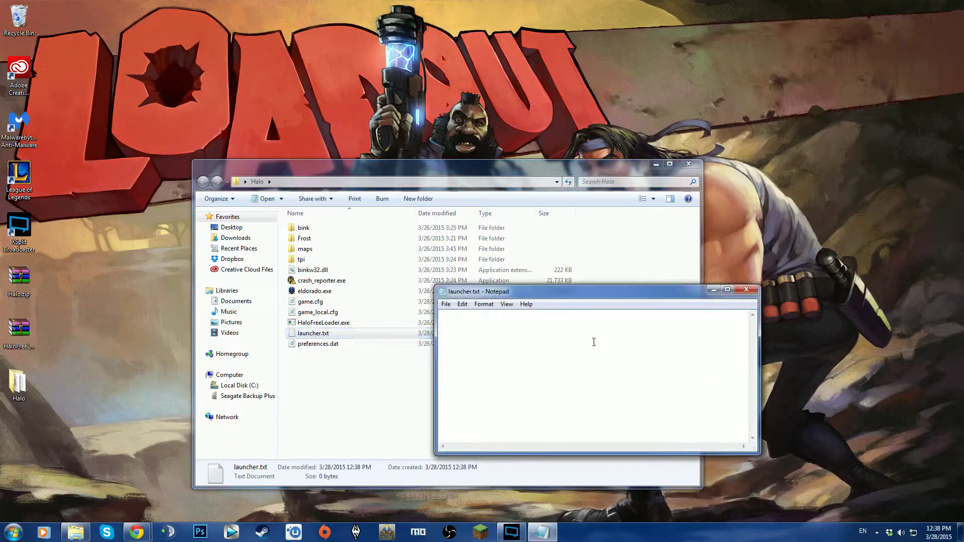
{"action": "left_click", "coordinate": [137, 532]}
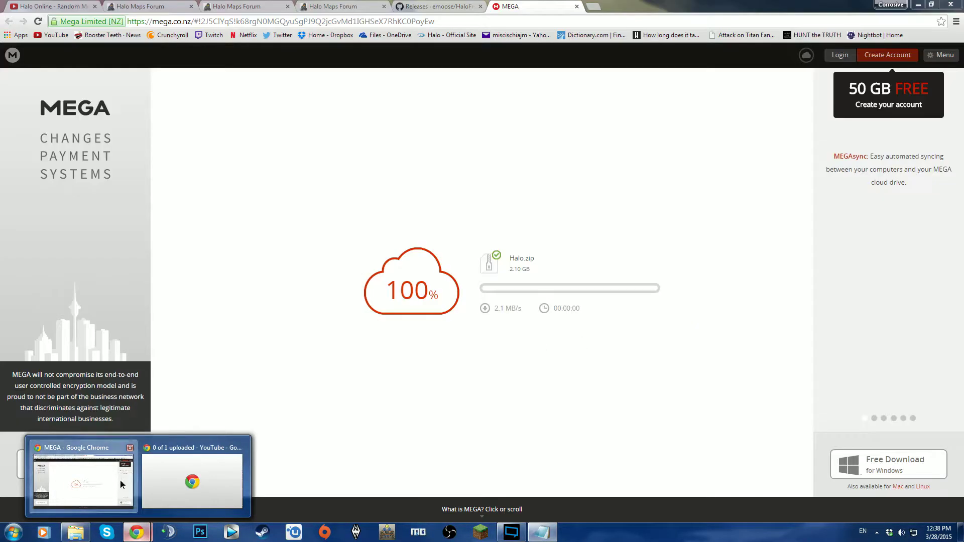
Copy the red eldorado.exe launch command from the forum thread into launcher.txt
{"action": "left_click", "coordinate": [123, 484]}
{"action": "left_click", "coordinate": [235, 6]}
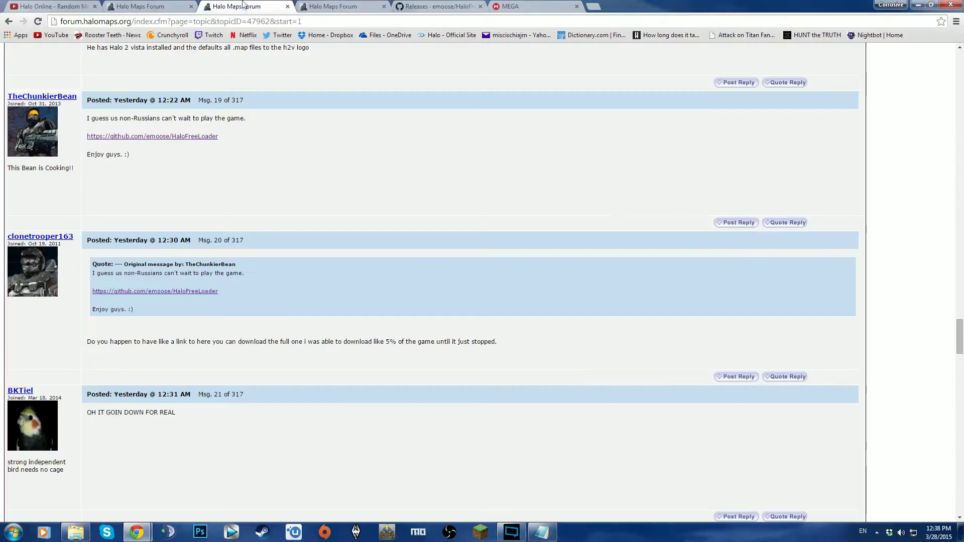
{"action": "left_click", "coordinate": [151, 6]}
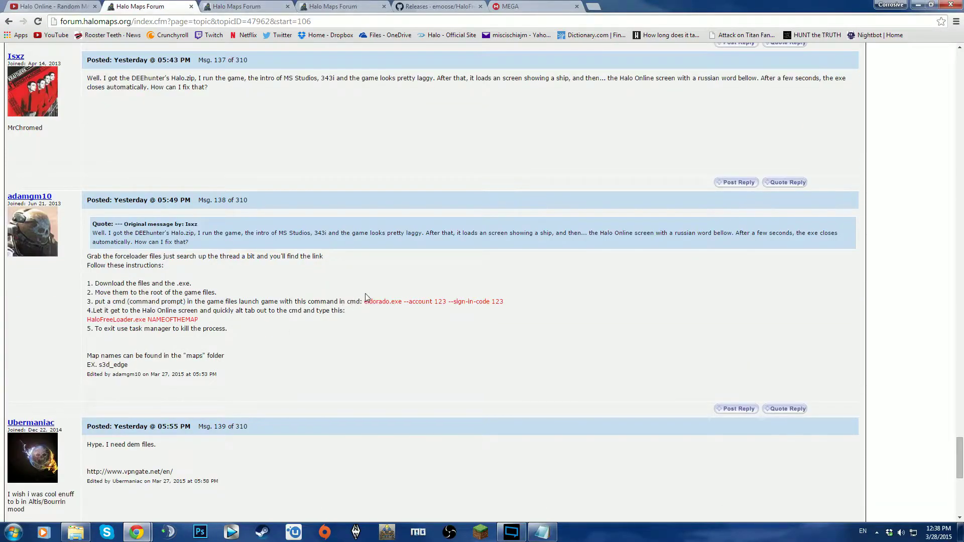
{"action": "left_click_drag", "start_coordinate": [364, 301], "coordinate": [504, 302]}
{"action": "key", "text": "ctrl+c"}
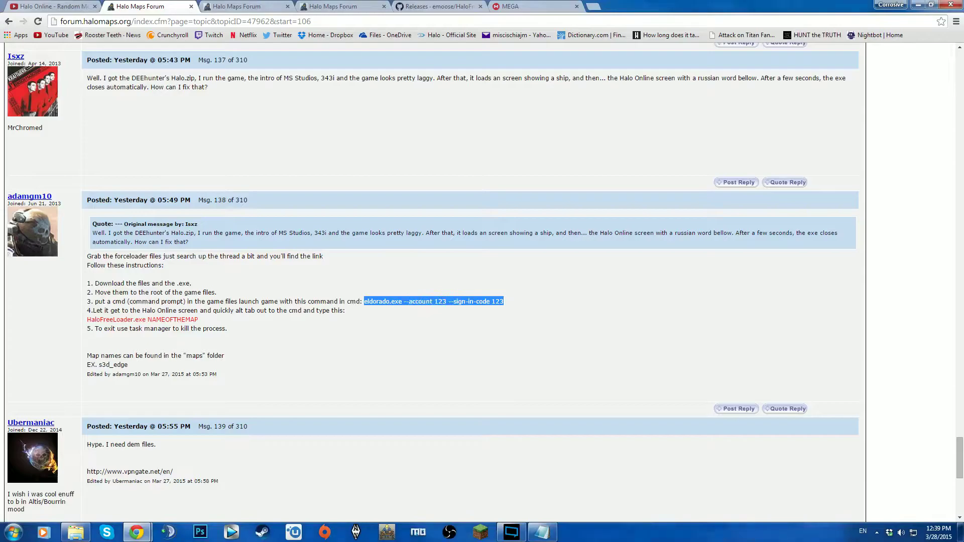
{"action": "left_click", "coordinate": [542, 532]}
{"action": "key", "text": "ctrl+v"}
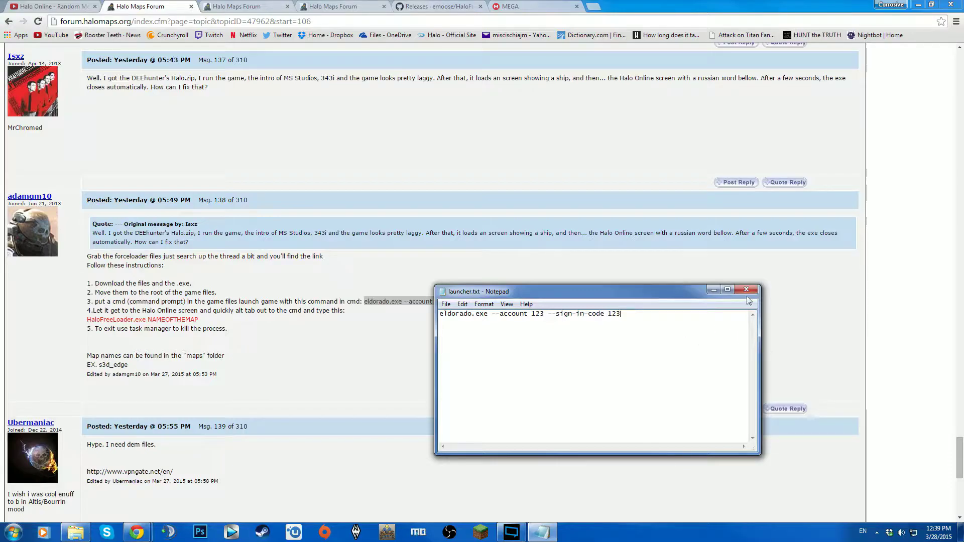
Save the file as launcher.cmd with type All Files, then close it
{"action": "left_click", "coordinate": [445, 305]}
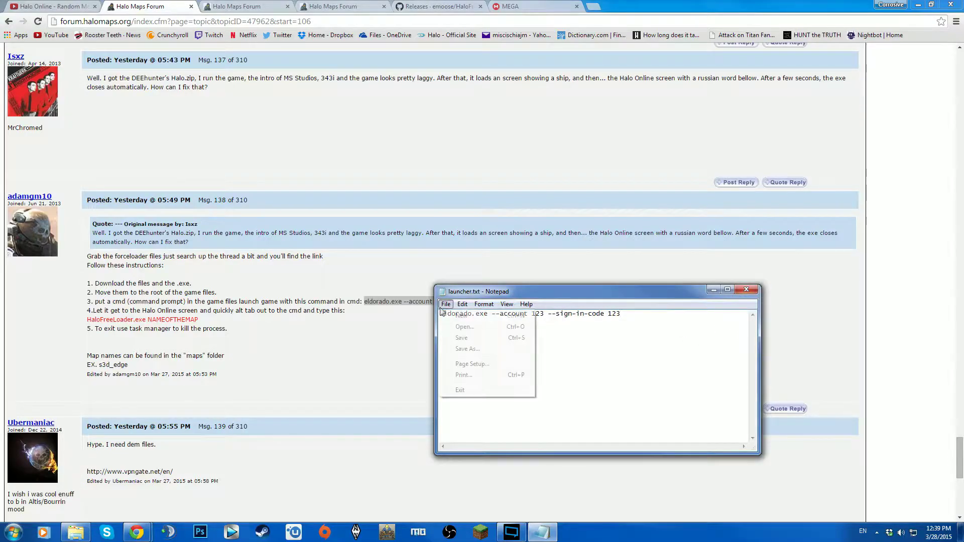
{"action": "left_click", "coordinate": [460, 350]}
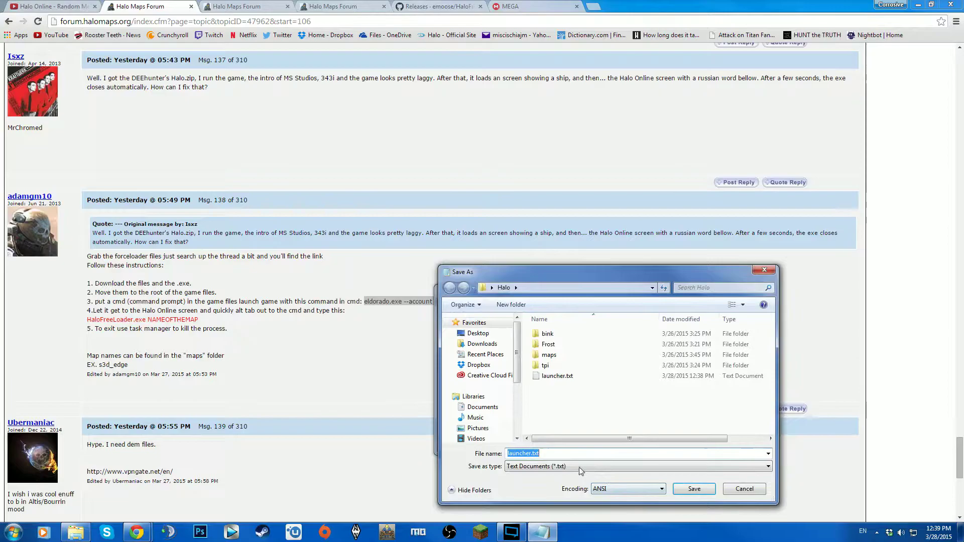
{"action": "left_click", "coordinate": [580, 466]}
{"action": "left_click", "coordinate": [562, 481]}
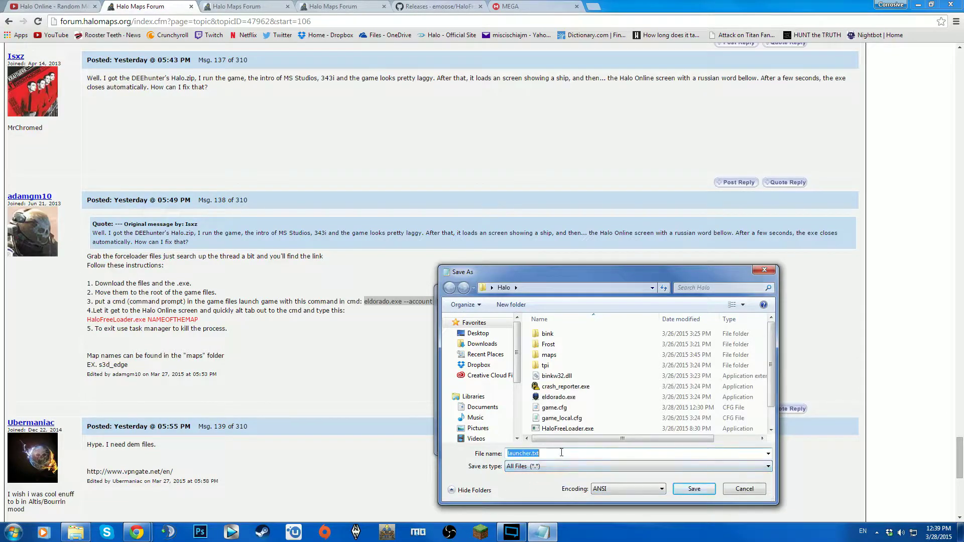
{"action": "left_click", "coordinate": [561, 452]}
{"action": "key", "text": "BackSpace"}
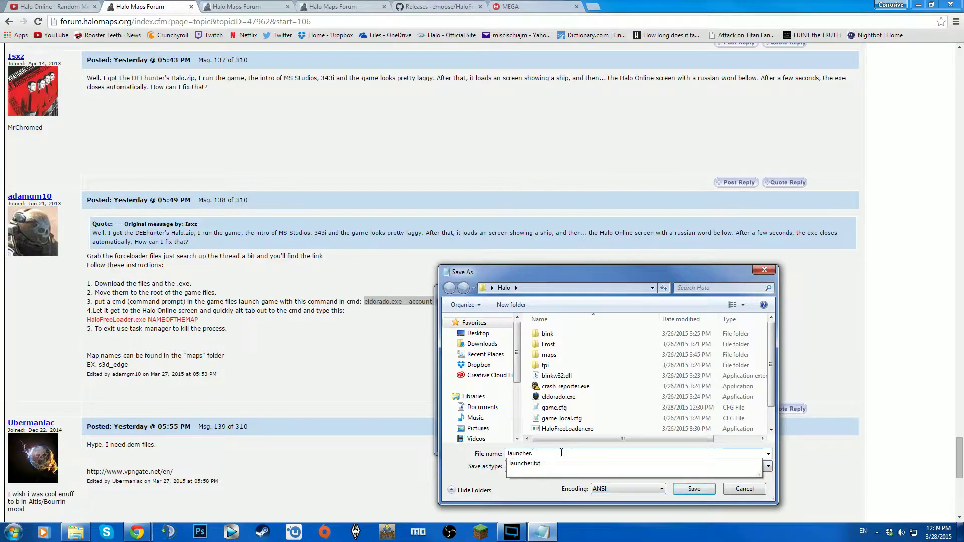
{"action": "type", "text": "cmd"}
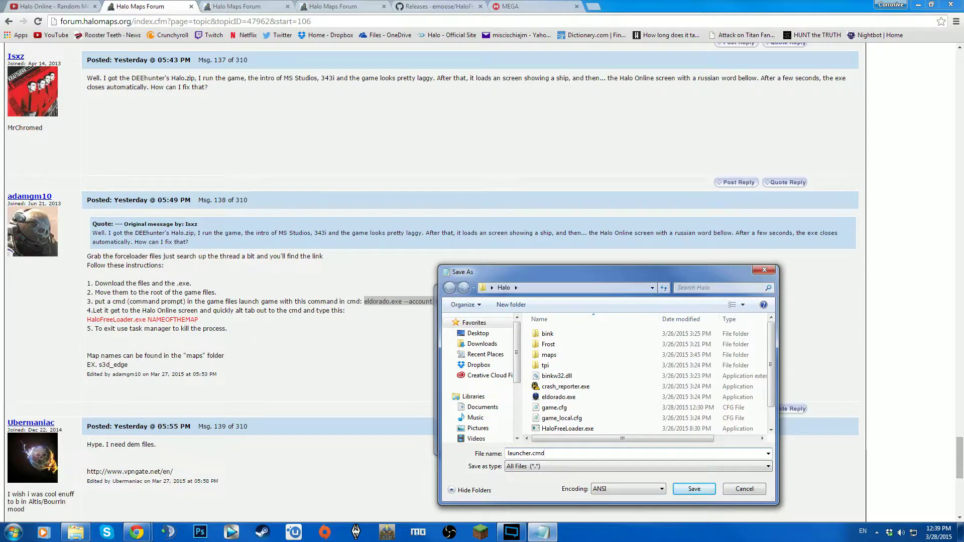
{"action": "key", "text": "Return"}
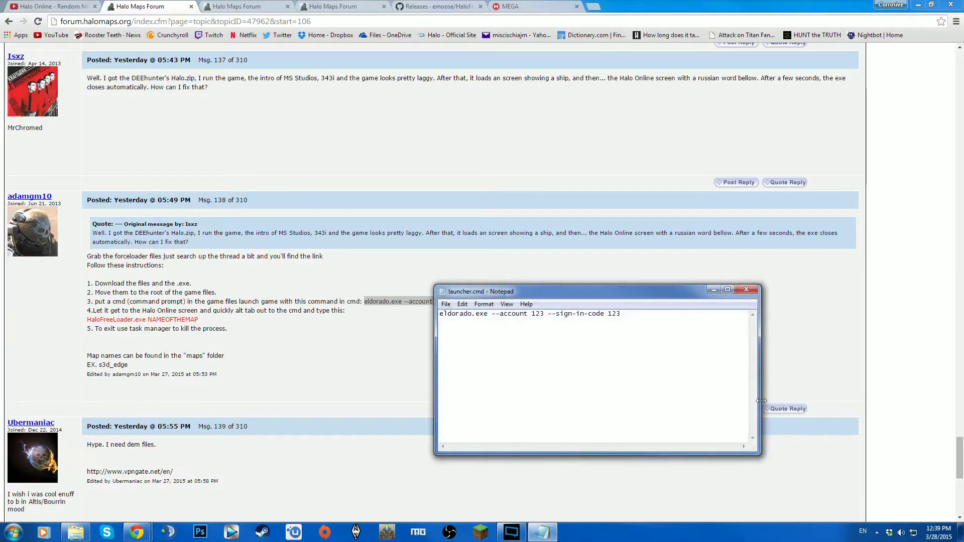
{"action": "left_click", "coordinate": [746, 289]}
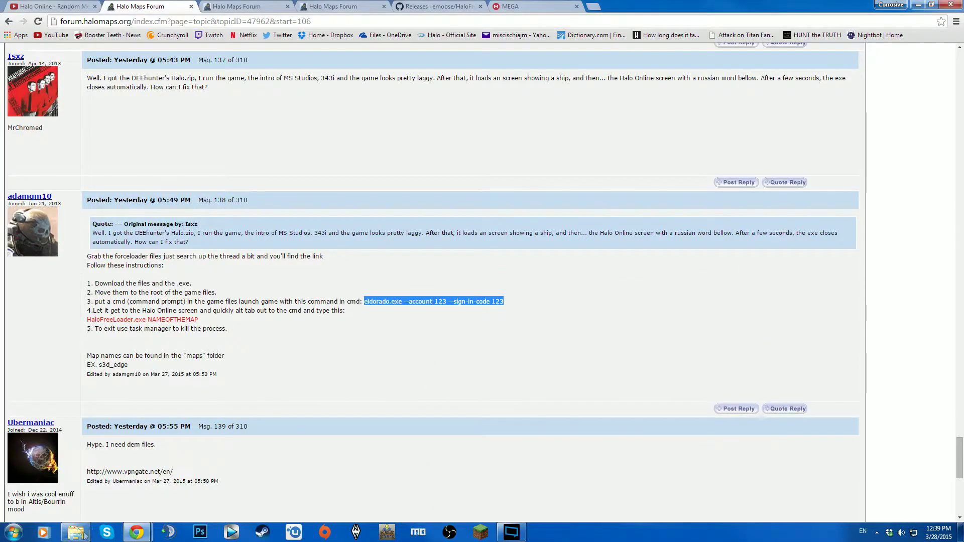
Create another new text document in the Halo folder and start renaming it edge
{"action": "left_click", "coordinate": [76, 532]}
{"action": "left_click", "coordinate": [345, 334]}
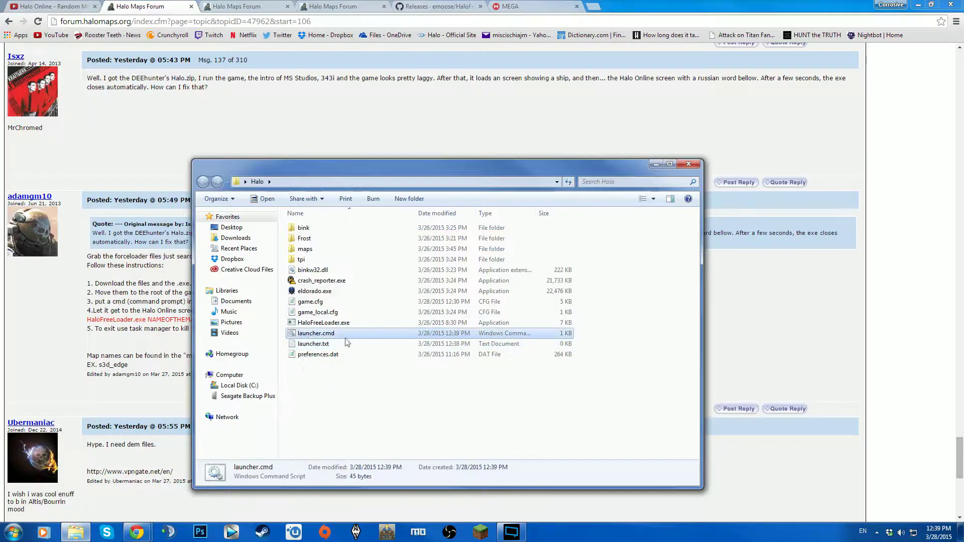
{"action": "left_click", "coordinate": [326, 402]}
{"action": "right_click", "coordinate": [329, 395]}
{"action": "mouse_move", "coordinate": [366, 380]}
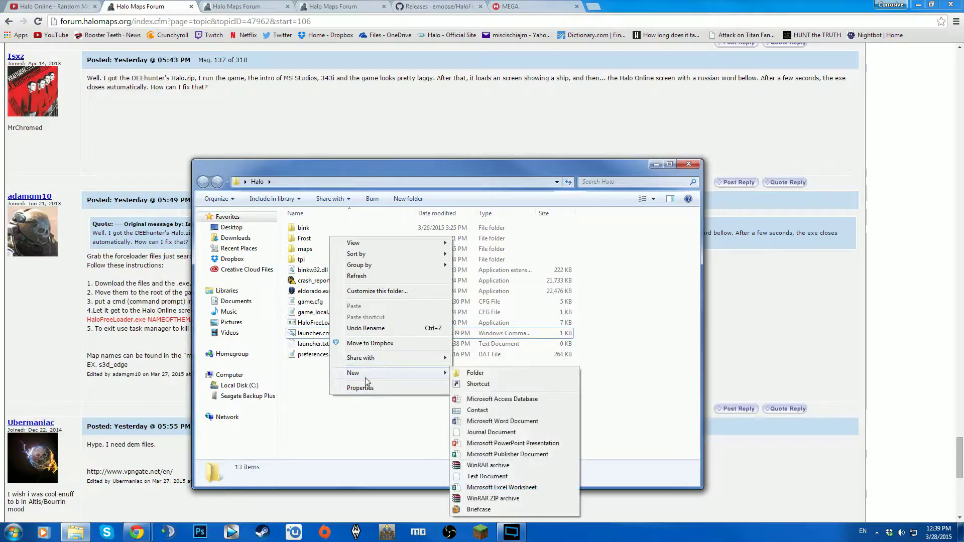
{"action": "left_click", "coordinate": [487, 475]}
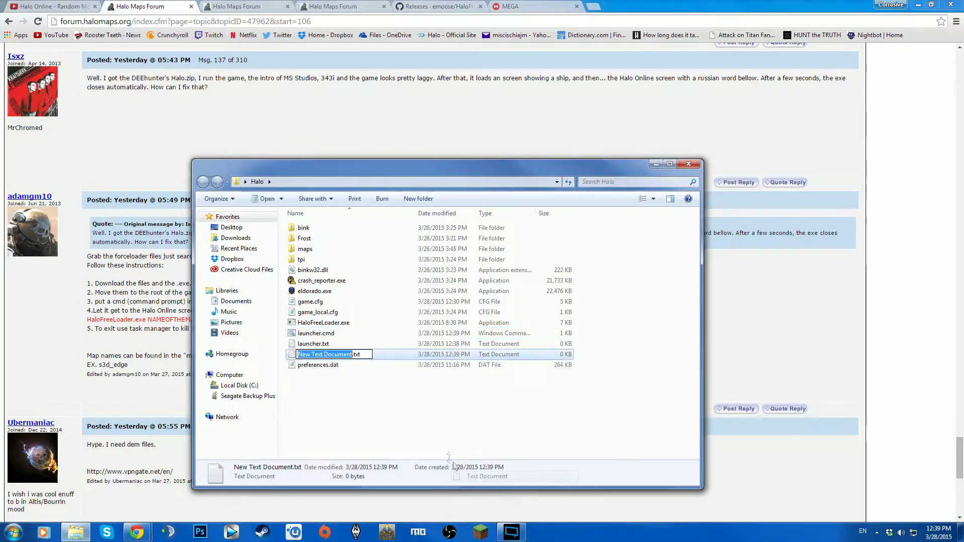
{"action": "key", "text": "BackSpace"}
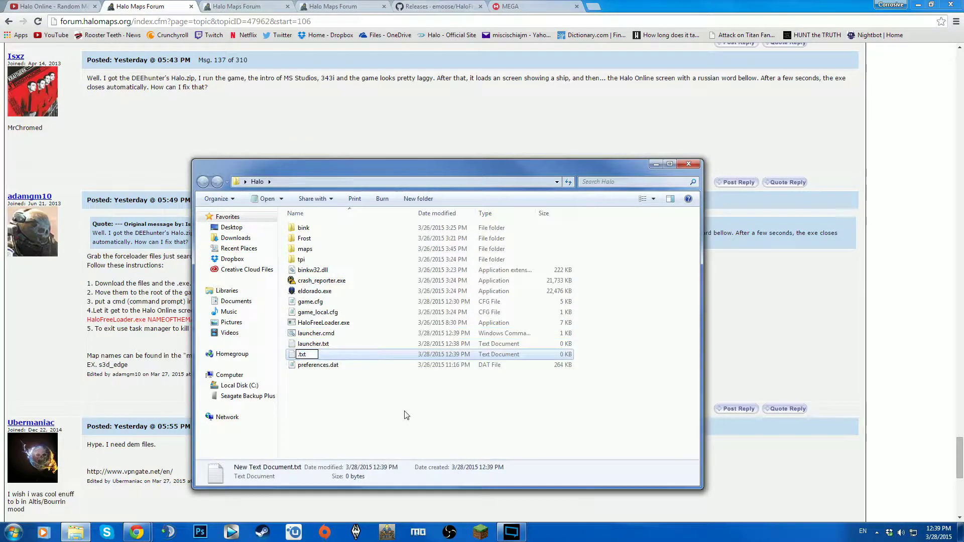
{"action": "type", "text": "edge"}
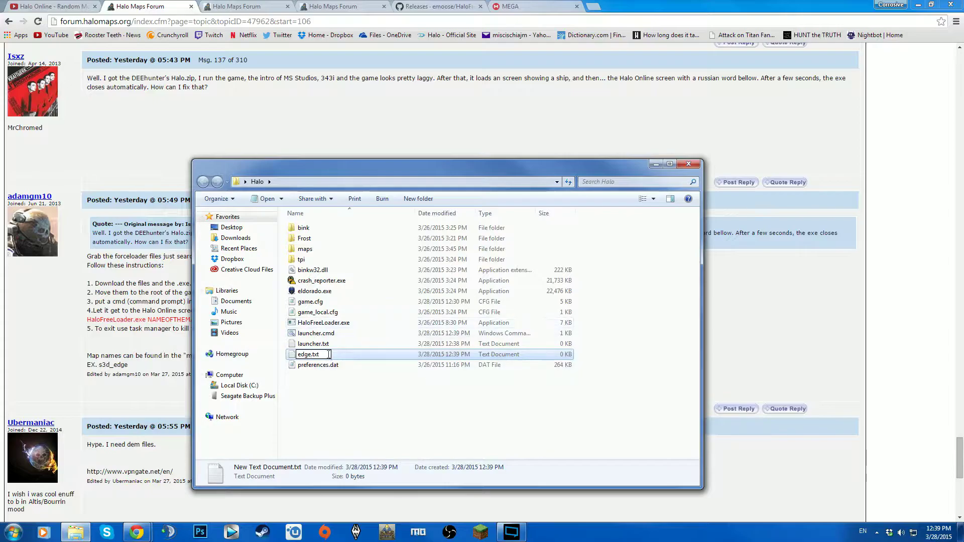
{"action": "key", "text": "BackSpace"}
Name the file edge.txt and enter the command HaloFreeLoader.exe s3d_edge
{"action": "type", "text": "txt"}
{"action": "key", "text": "Return"}
{"action": "key", "text": "Return"}
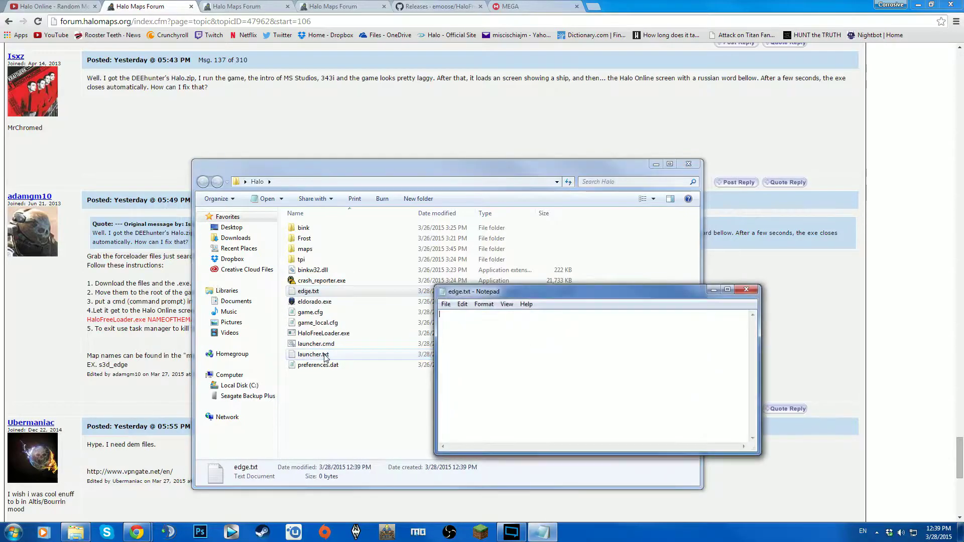
{"action": "left_click", "coordinate": [445, 304]}
{"action": "left_click", "coordinate": [547, 344]}
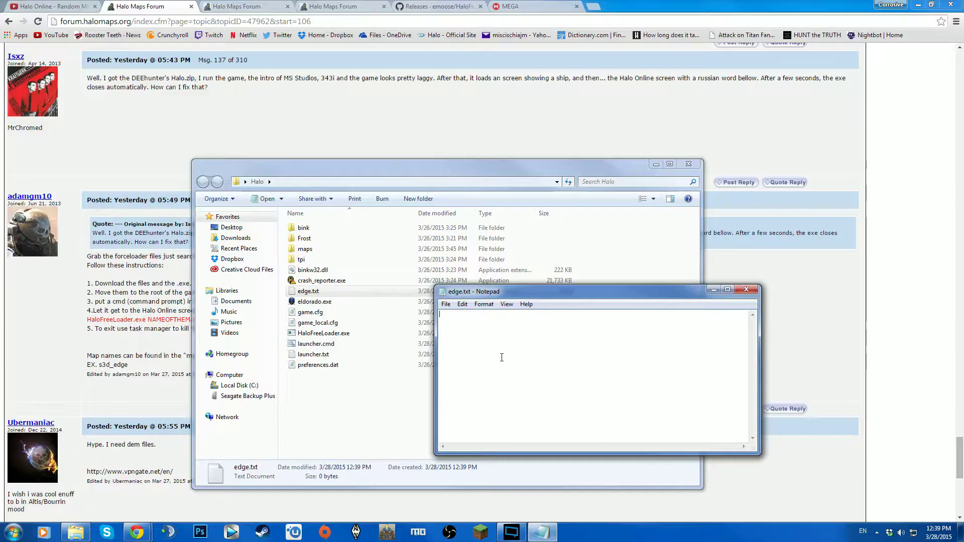
{"action": "type", "text": "HaloF"}
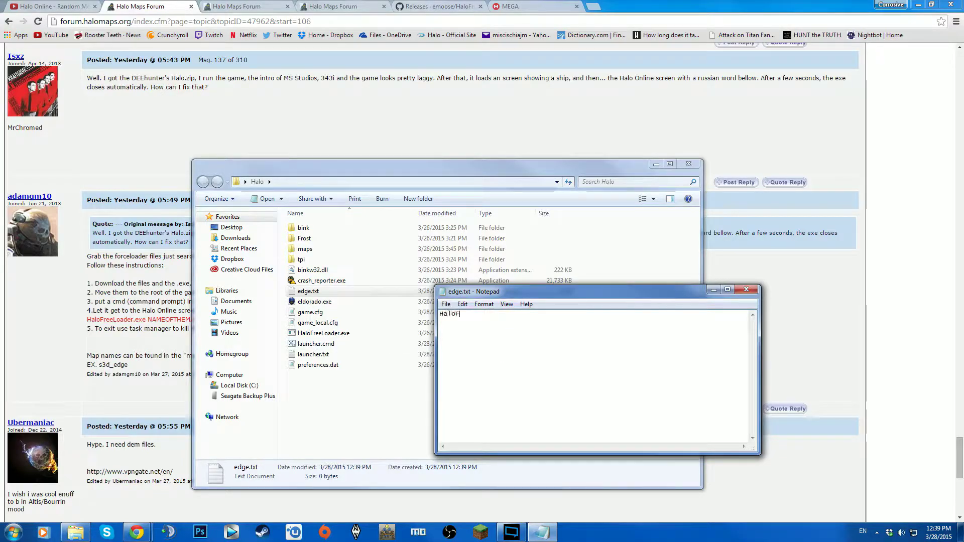
{"action": "type", "text": "reeLoad"}
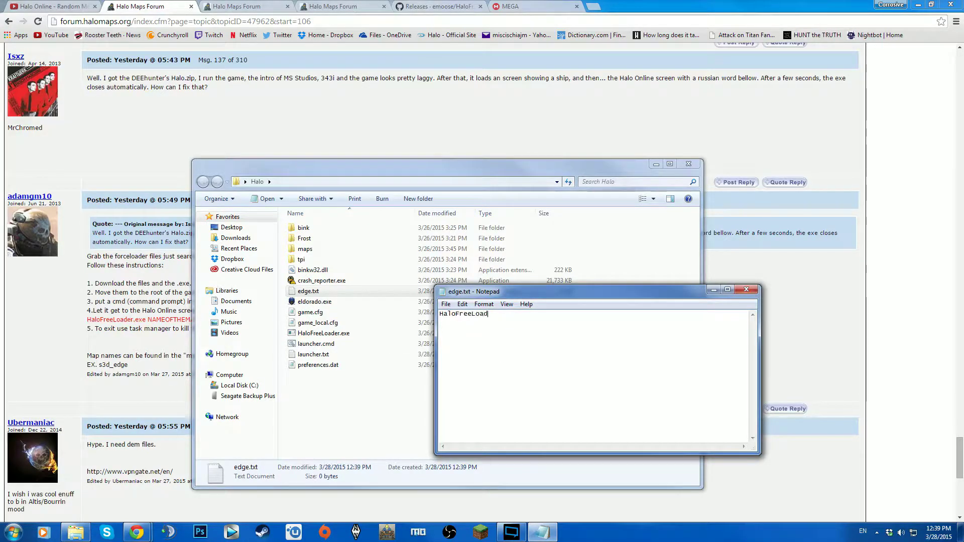
{"action": "type", "text": "er.exe"}
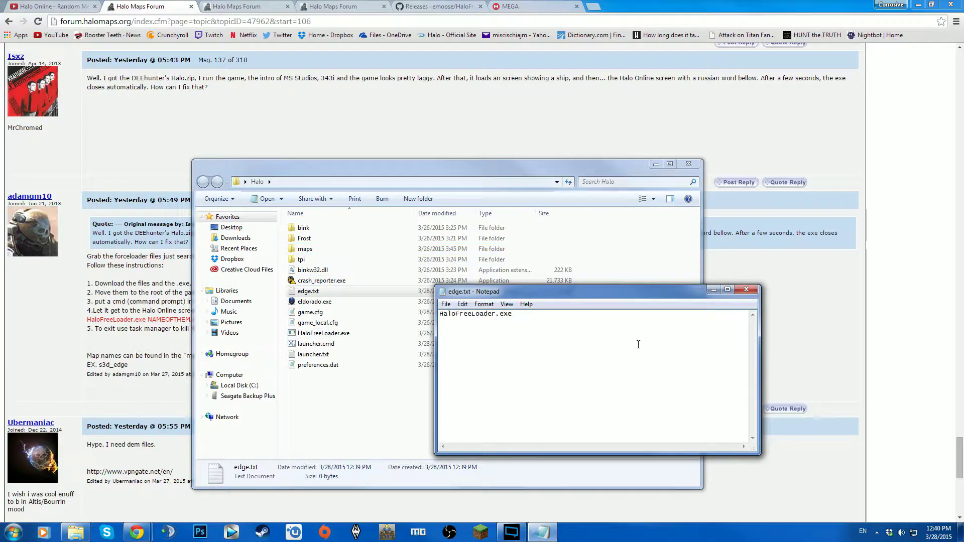
{"action": "type", "text": "s3d_edge"}
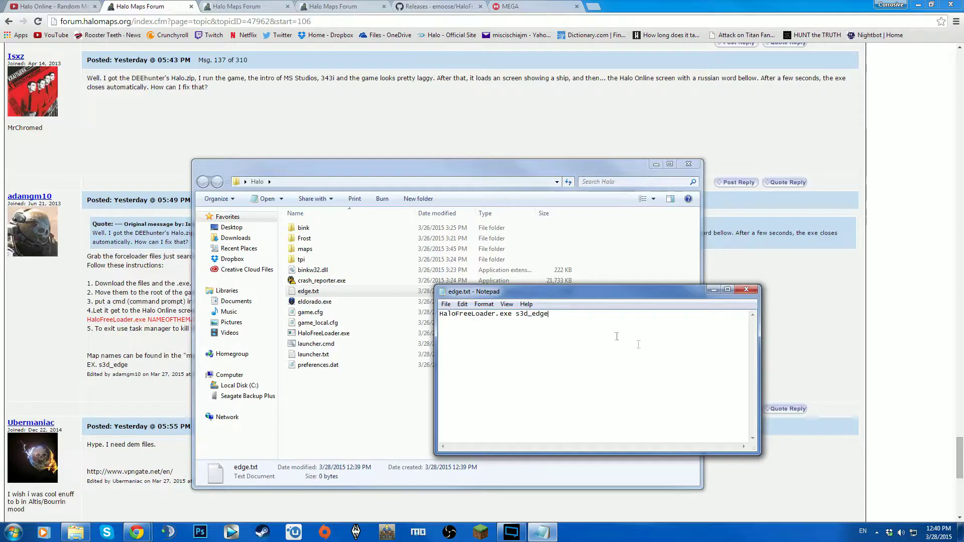
Save the script as edge.cmd with the All Files type
{"action": "left_click", "coordinate": [446, 304]}
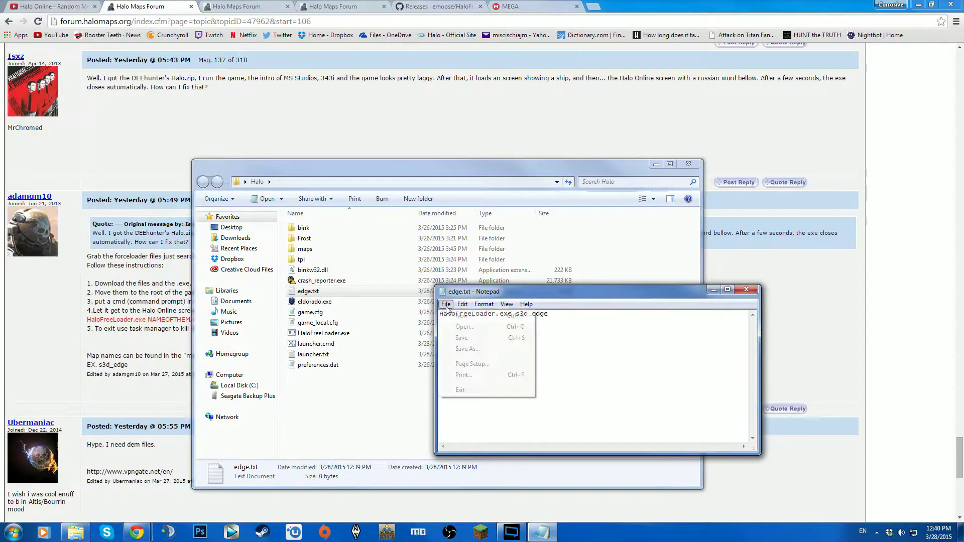
{"action": "left_click", "coordinate": [467, 349]}
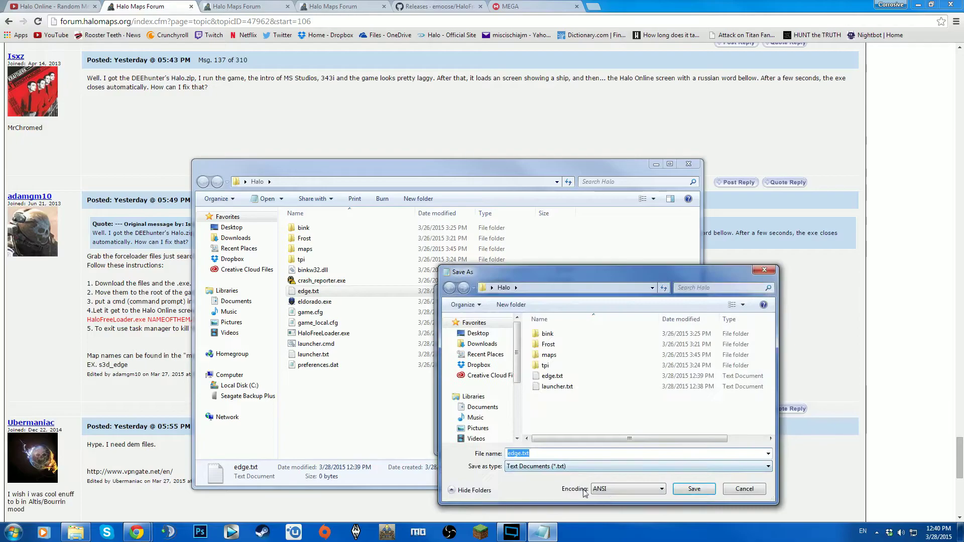
{"action": "left_click", "coordinate": [557, 466]}
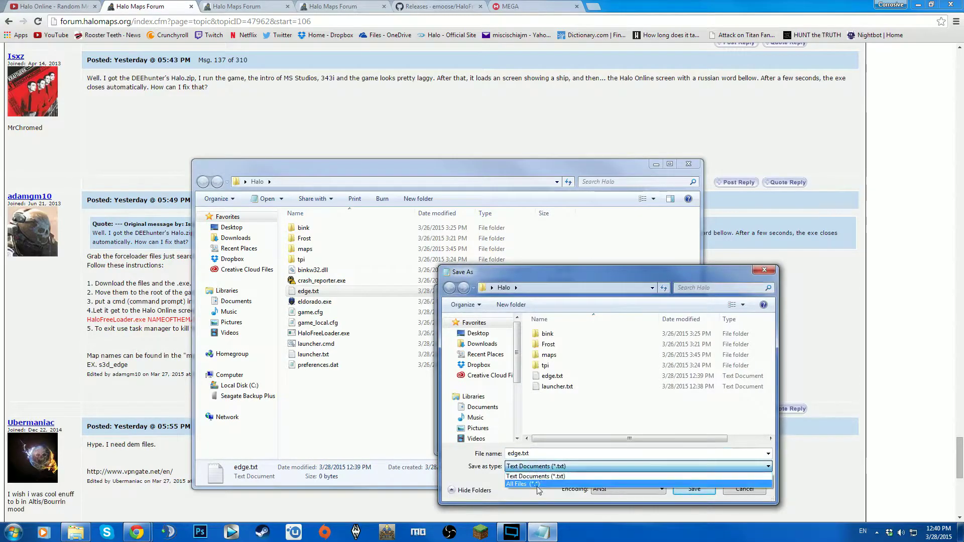
{"action": "left_click", "coordinate": [537, 484]}
{"action": "left_click", "coordinate": [544, 455]}
{"action": "key", "text": "BackSpace"}
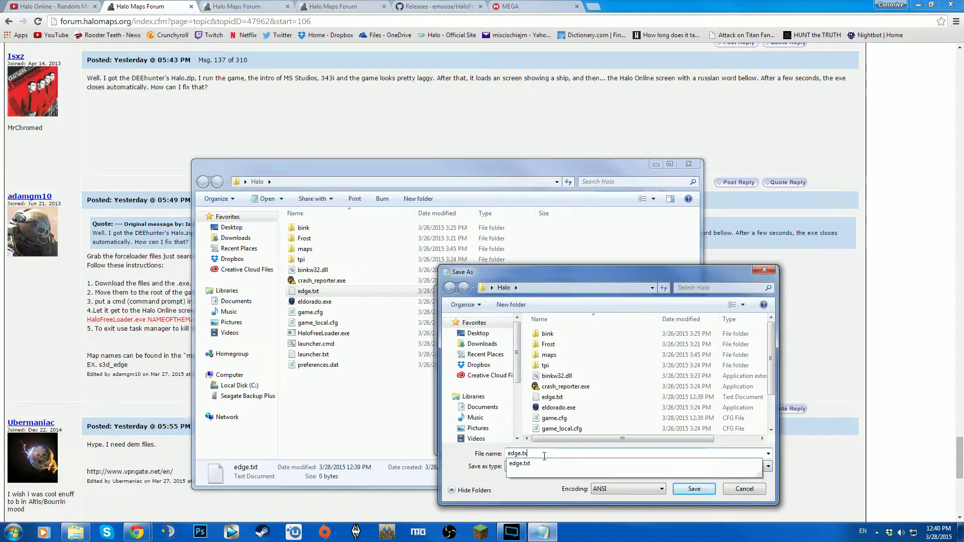
{"action": "key", "text": "BackSpace"}
{"action": "key", "text": "BackSpace"}
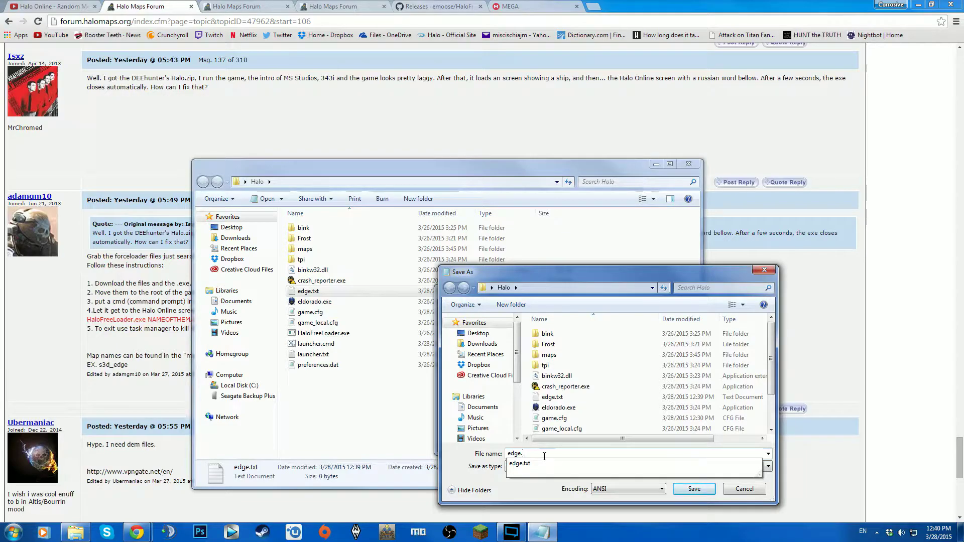
{"action": "type", "text": "cmd"}
{"action": "key", "text": "Return"}
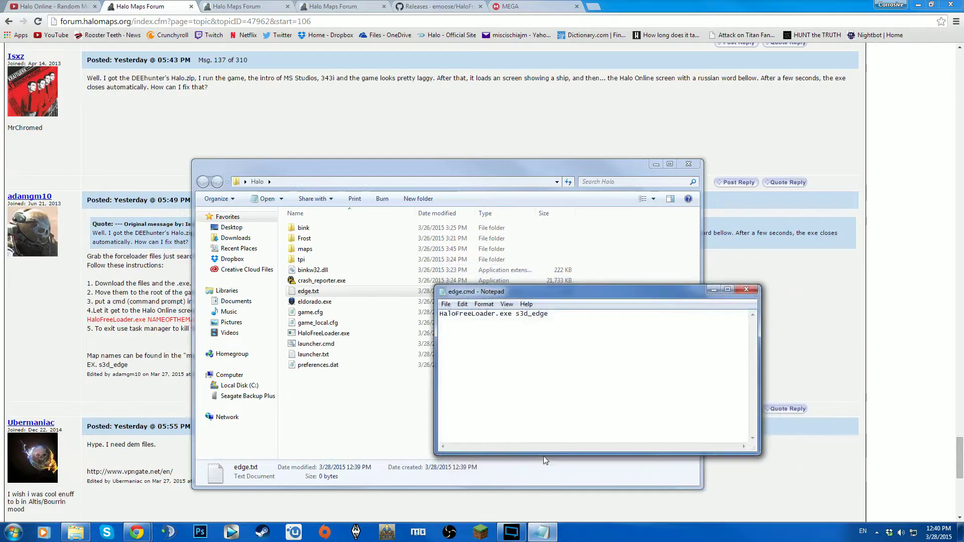
Close Notepad and run launcher.cmd from the Halo folder to start the game
{"action": "left_click", "coordinate": [746, 289]}
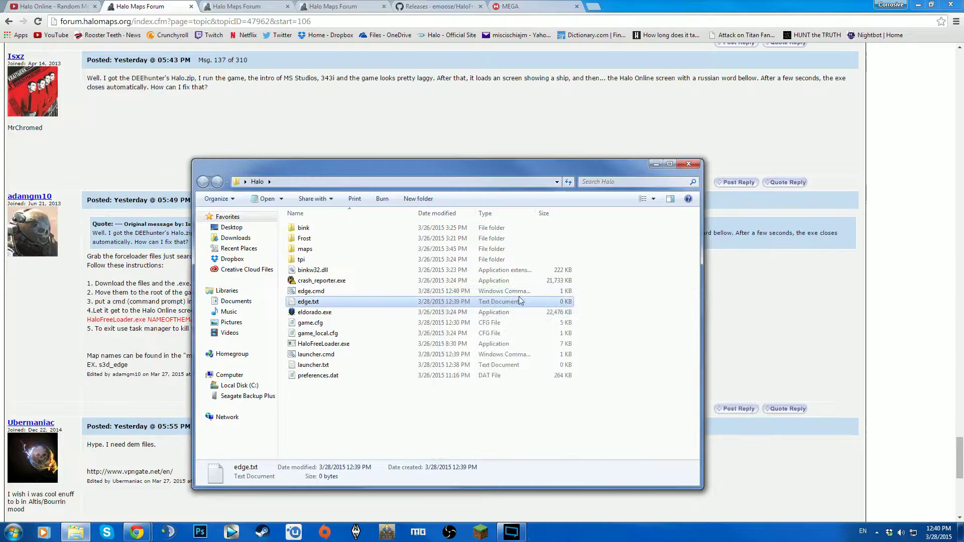
{"action": "left_click", "coordinate": [318, 355]}
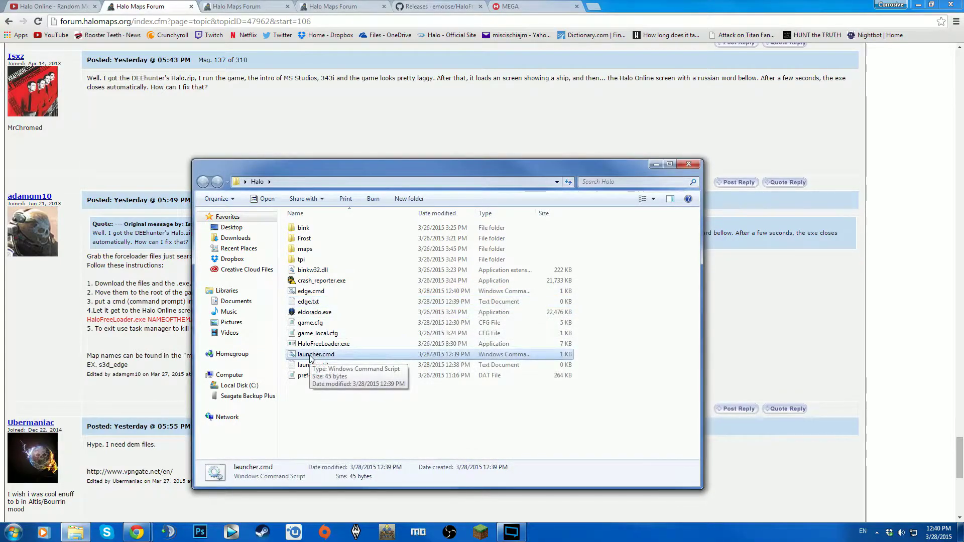
{"action": "double_click", "coordinate": [309, 357]}
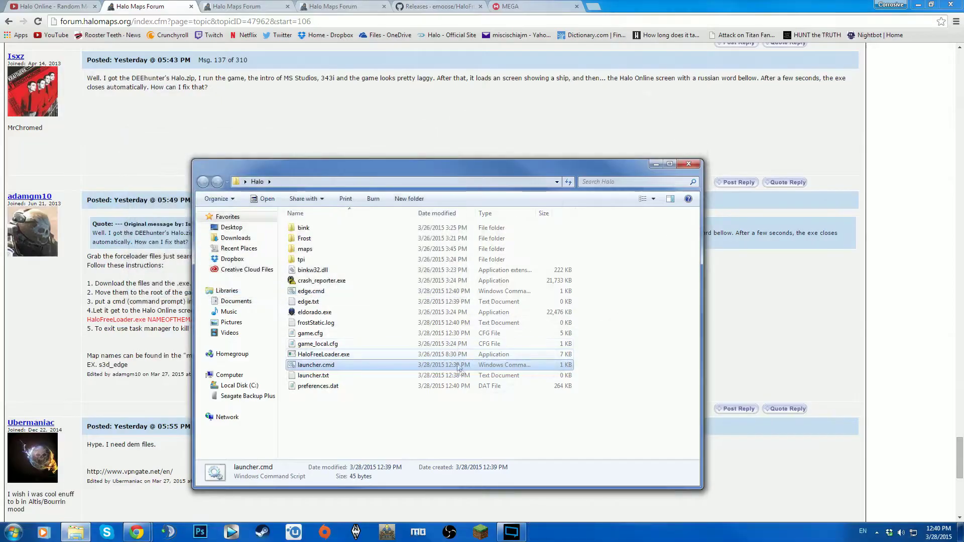
{"action": "double_click", "coordinate": [293, 367]}
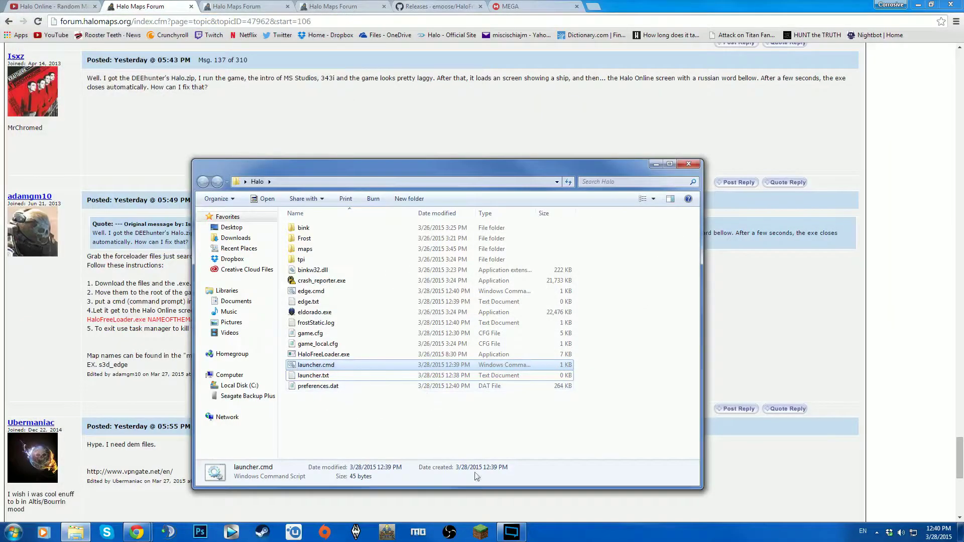
Adjust the recording options in the XSplit broadcasting software
{"action": "left_click", "coordinate": [511, 532]}
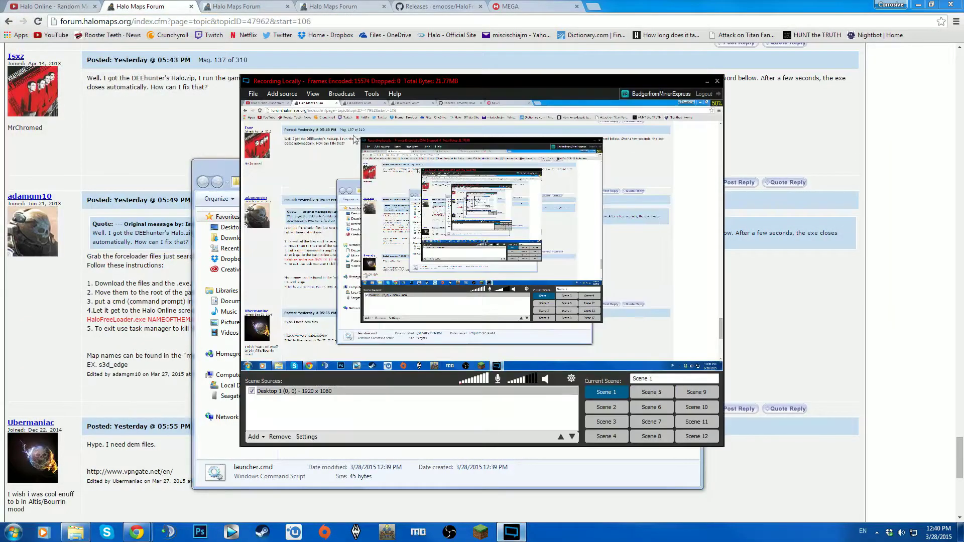
{"action": "left_click", "coordinate": [341, 94]}
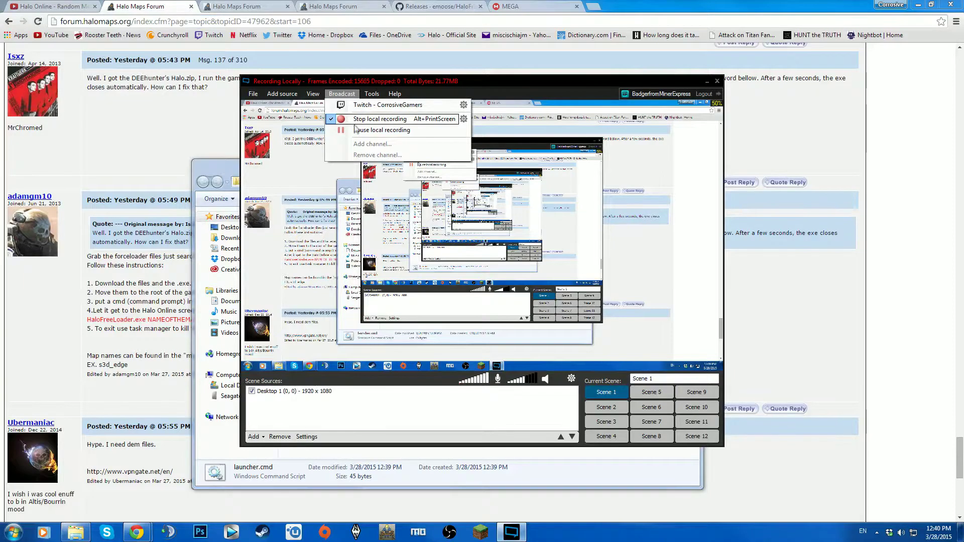
{"action": "left_click", "coordinate": [355, 130]}
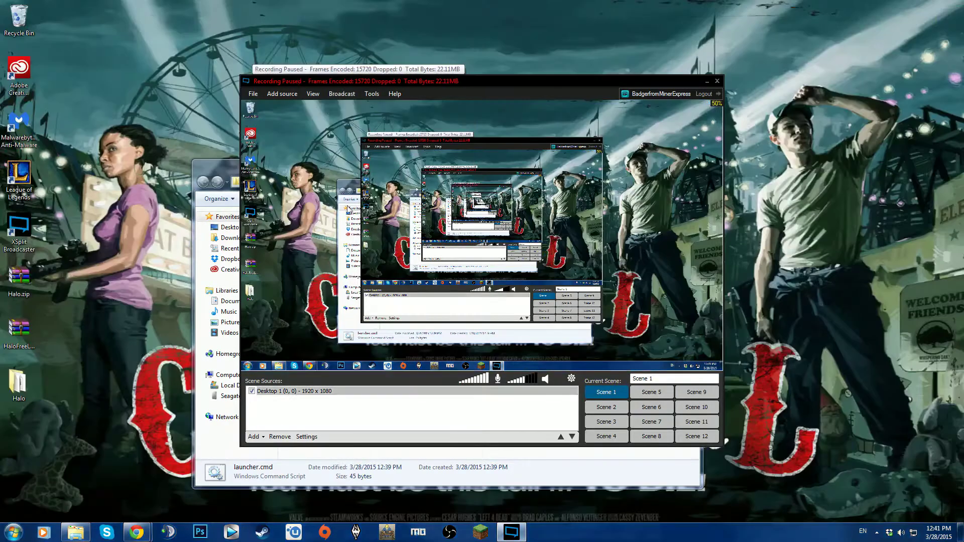
{"action": "left_click", "coordinate": [325, 473]}
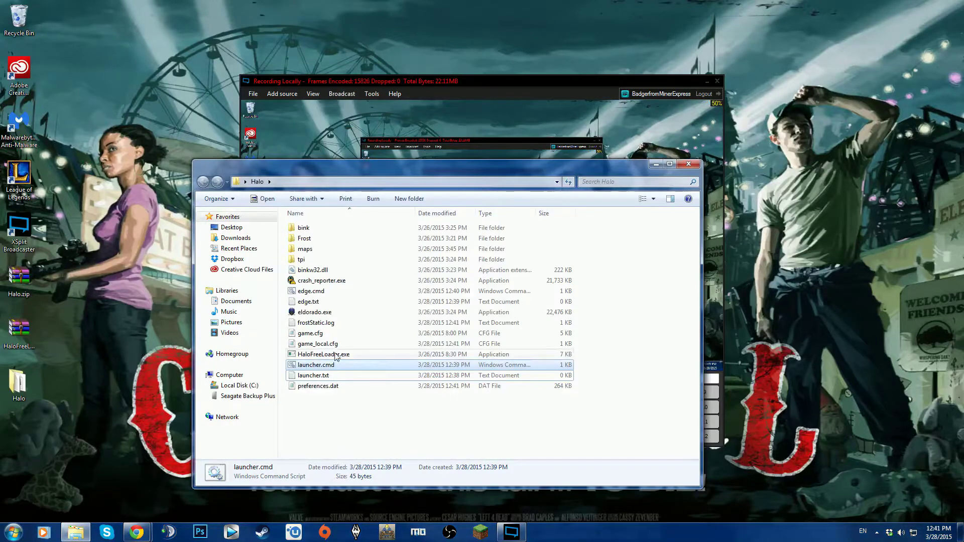
{"action": "left_click", "coordinate": [353, 421]}
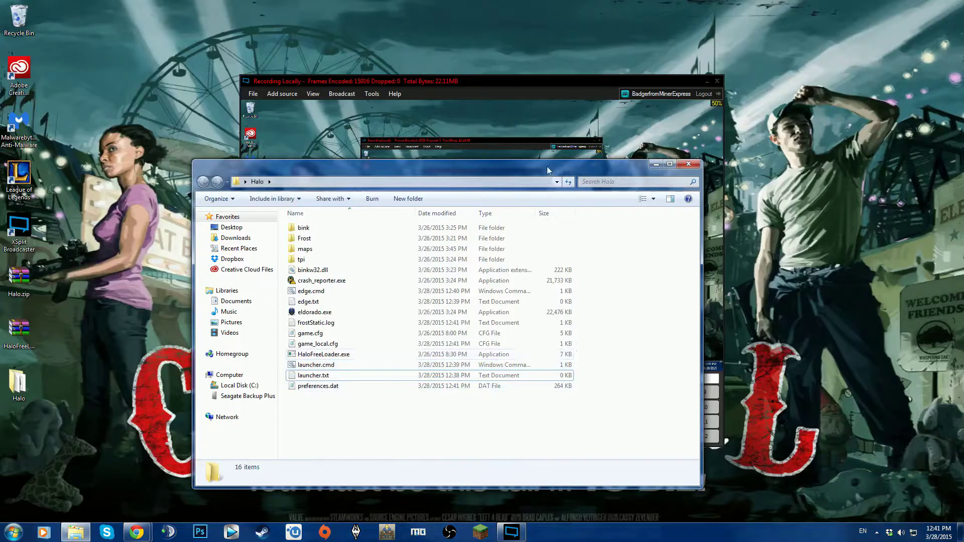
{"action": "left_click_drag", "start_coordinate": [547, 166], "coordinate": [591, 113]}
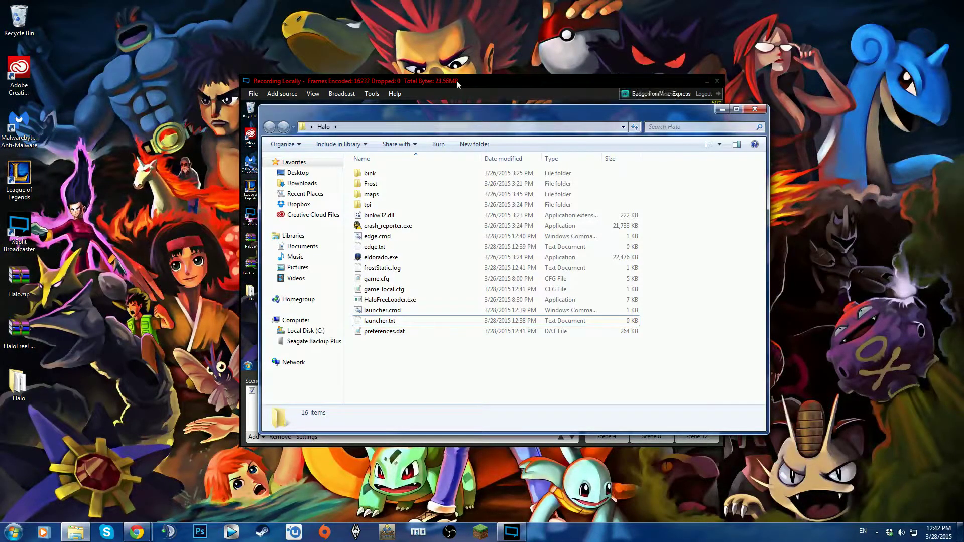
{"action": "left_click_drag", "start_coordinate": [408, 116], "coordinate": [476, 101]}
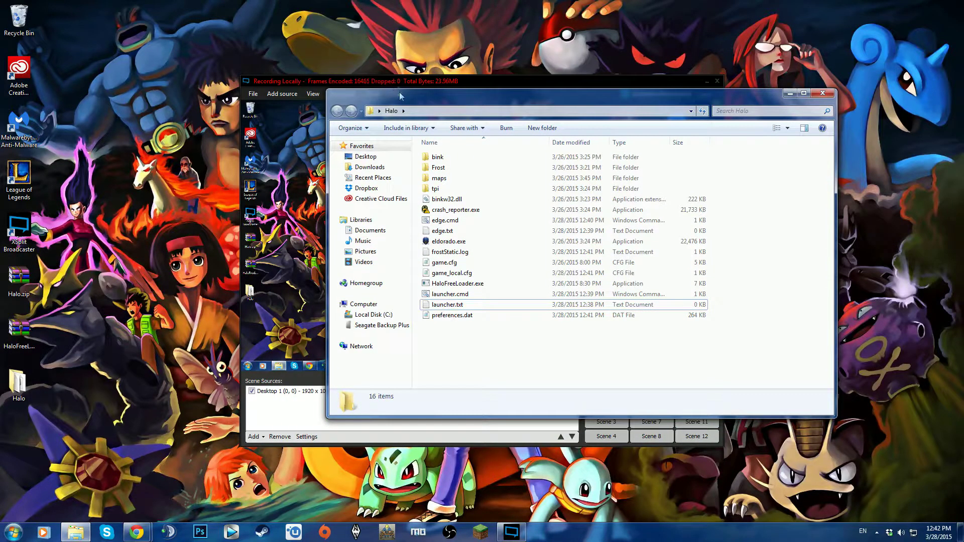
{"action": "left_click_drag", "start_coordinate": [400, 95], "coordinate": [352, 254]}
{"action": "left_click", "coordinate": [707, 81]}
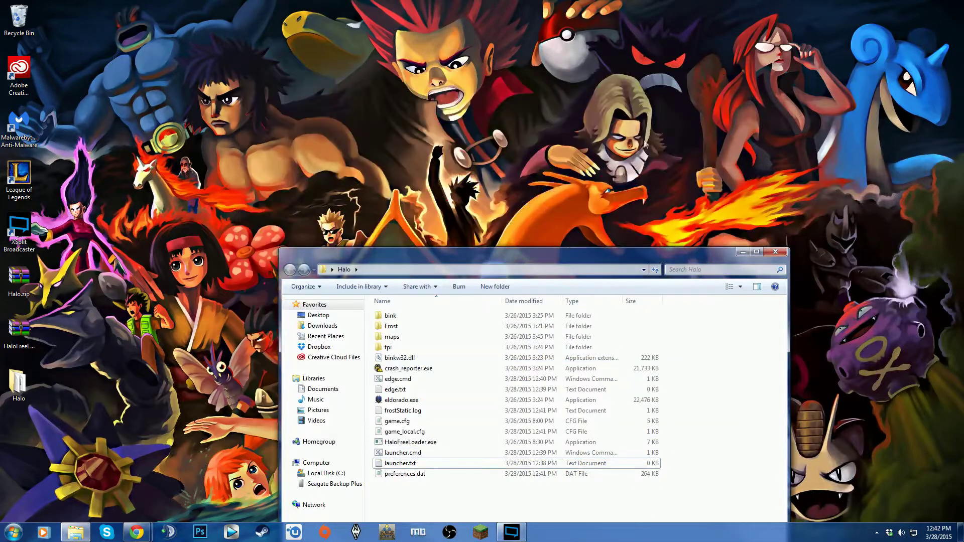
{"action": "left_click_drag", "start_coordinate": [504, 261], "coordinate": [466, 99]}
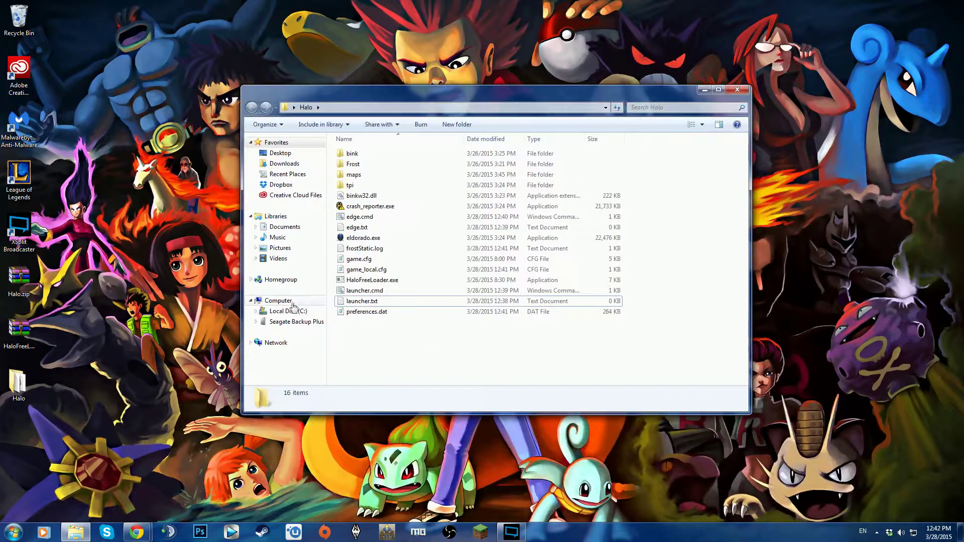
Run launcher.cmd from the Halo folder so eldorado.exe starts loading Halo Online
{"action": "left_click", "coordinate": [362, 292]}
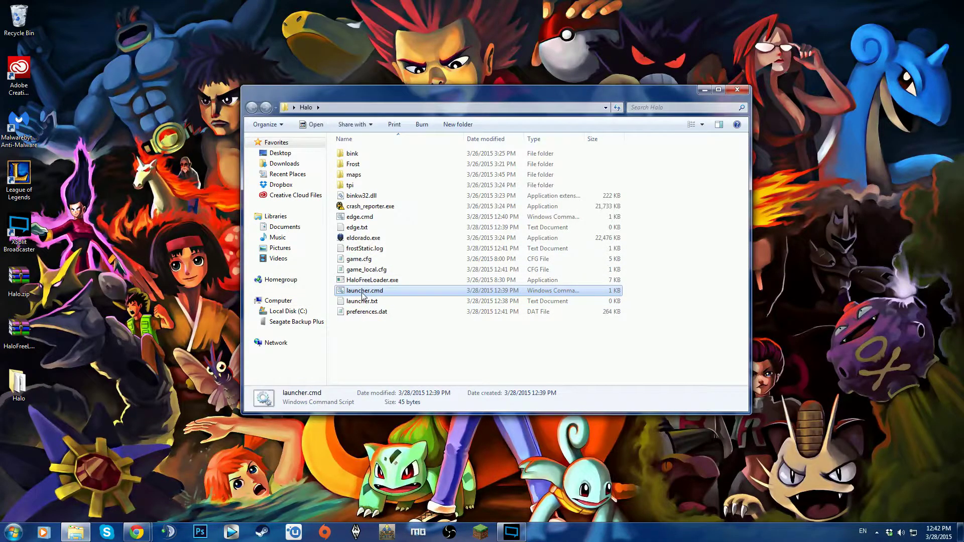
{"action": "double_click", "coordinate": [363, 292]}
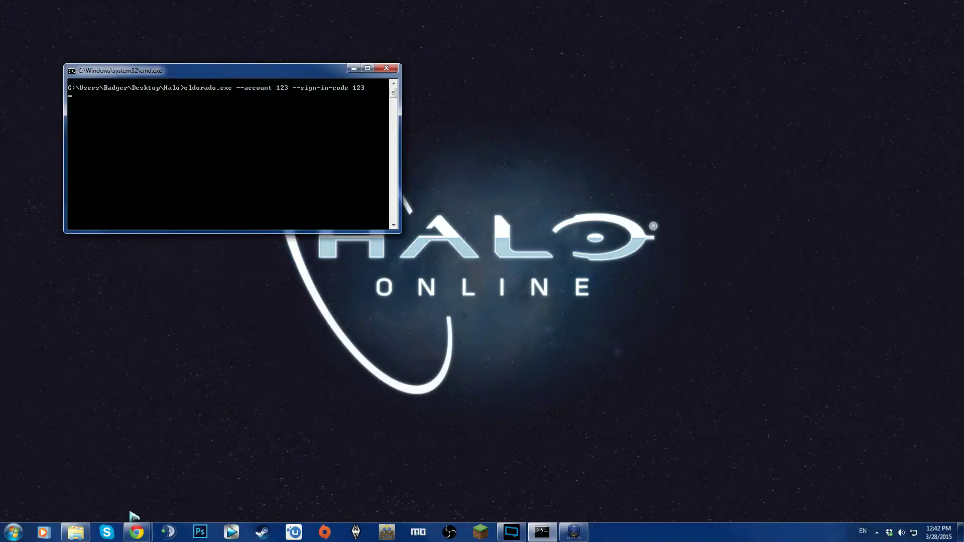
Run edge.cmd to load the s3d_edge map, then resume play and walk into the bright corridor
{"action": "left_click", "coordinate": [75, 532]}
{"action": "double_click", "coordinate": [358, 216]}
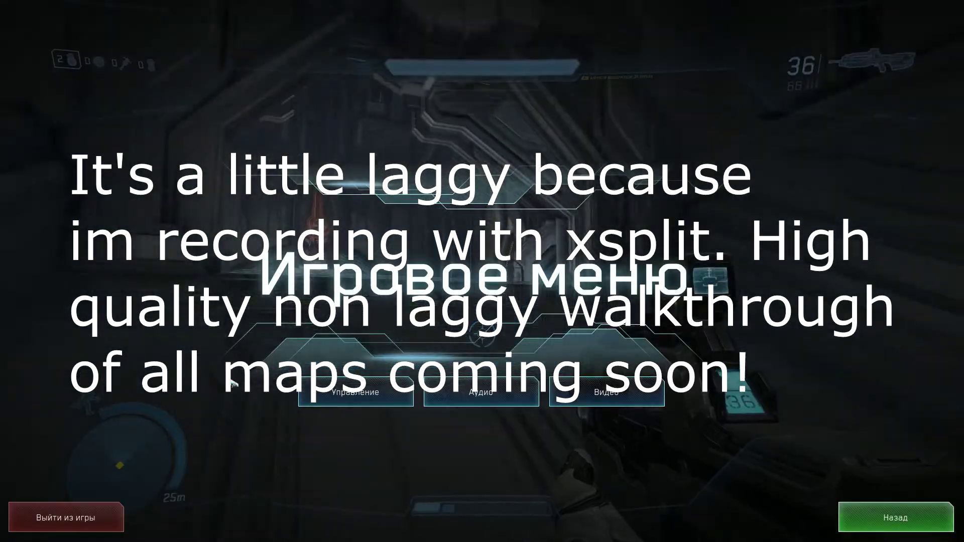
{"action": "key", "text": "Escape"}
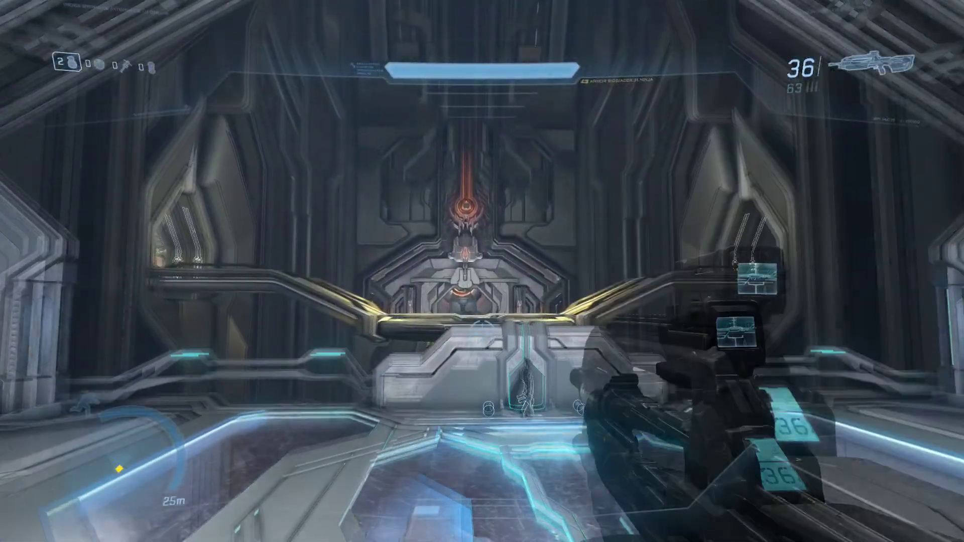
{"action": "key", "text": "w"}
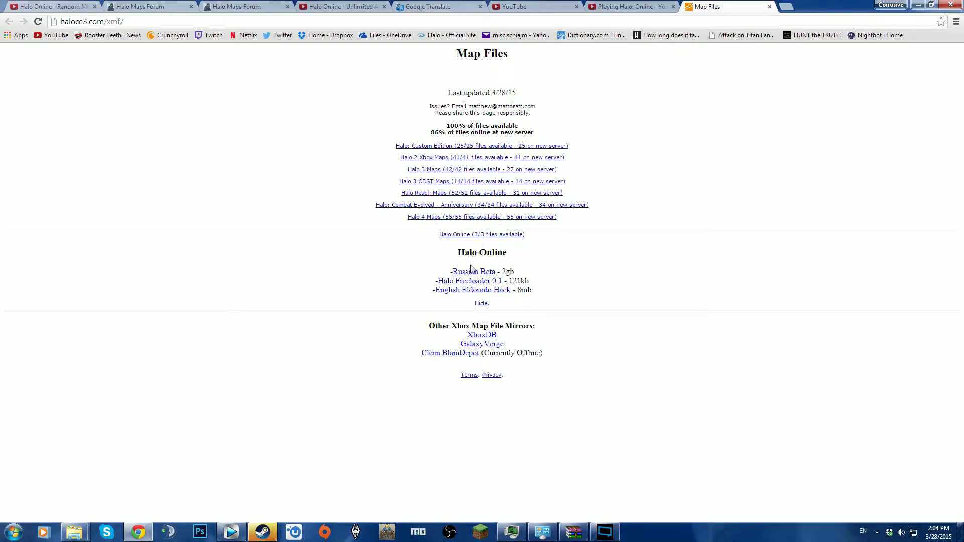
Copy Halo_Online_English.zip from Chrome's downloads list onto the desktop
{"action": "left_click", "coordinate": [481, 234]}
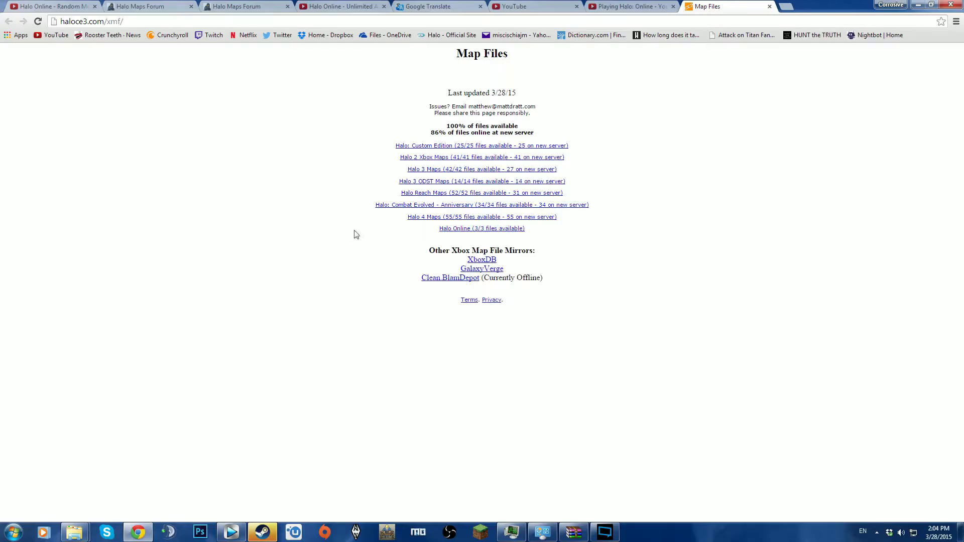
{"action": "left_click", "coordinate": [491, 230]}
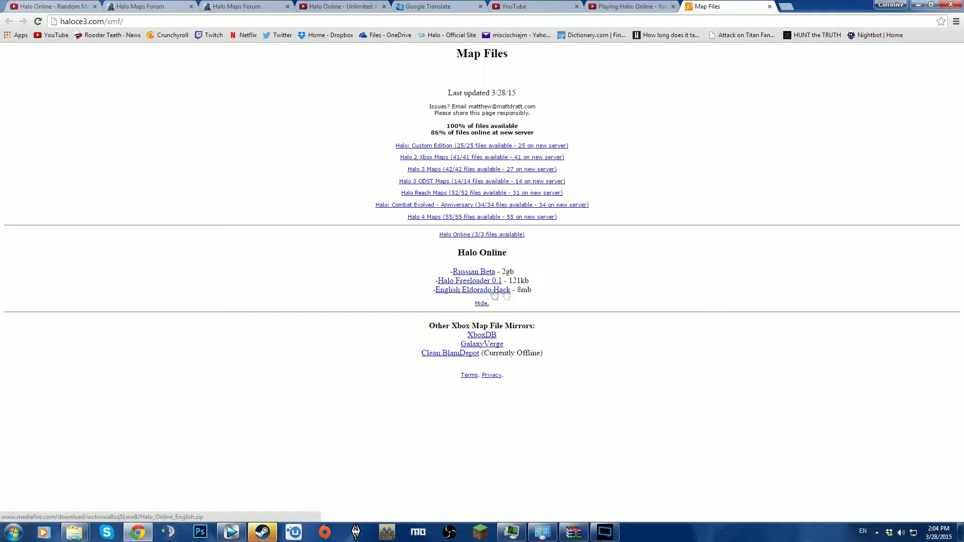
{"action": "left_click", "coordinate": [955, 21]}
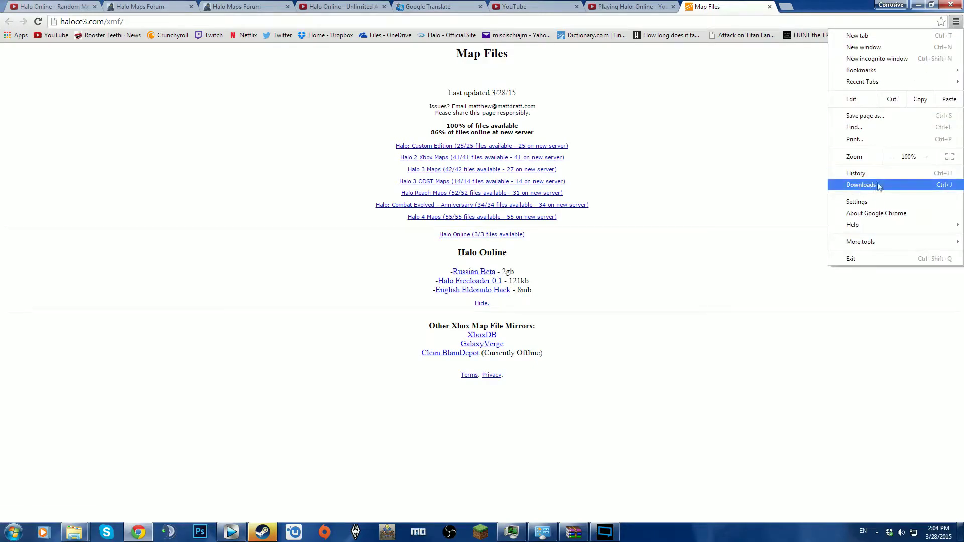
{"action": "left_click", "coordinate": [860, 186]}
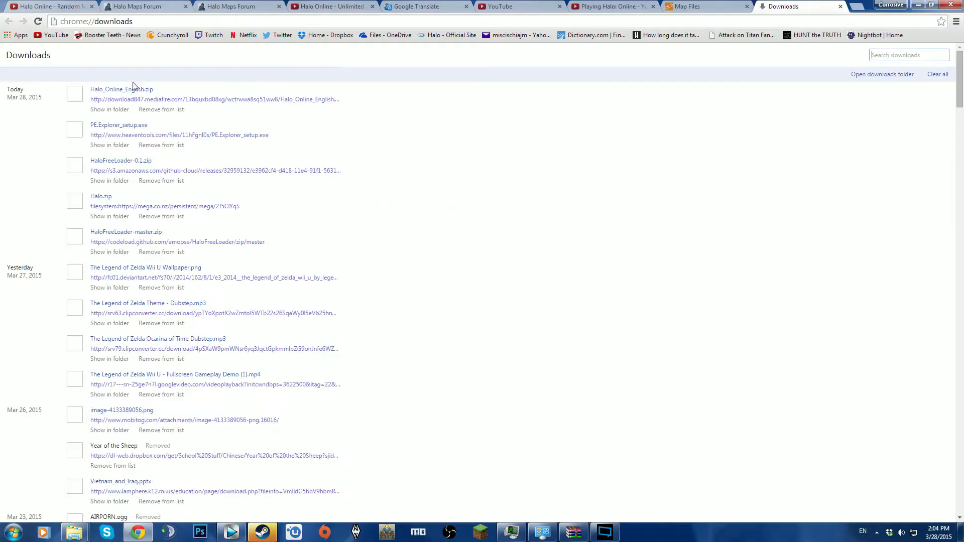
{"action": "left_click_drag", "start_coordinate": [121, 90], "coordinate": [222, 400]}
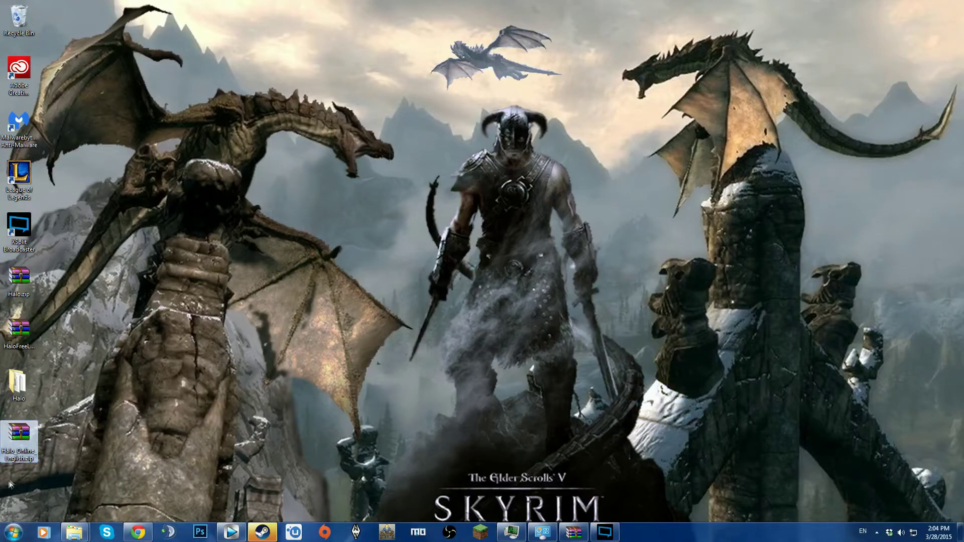
Open the Halo folder and create a new desktop folder named 'original'
{"action": "double_click", "coordinate": [18, 382]}
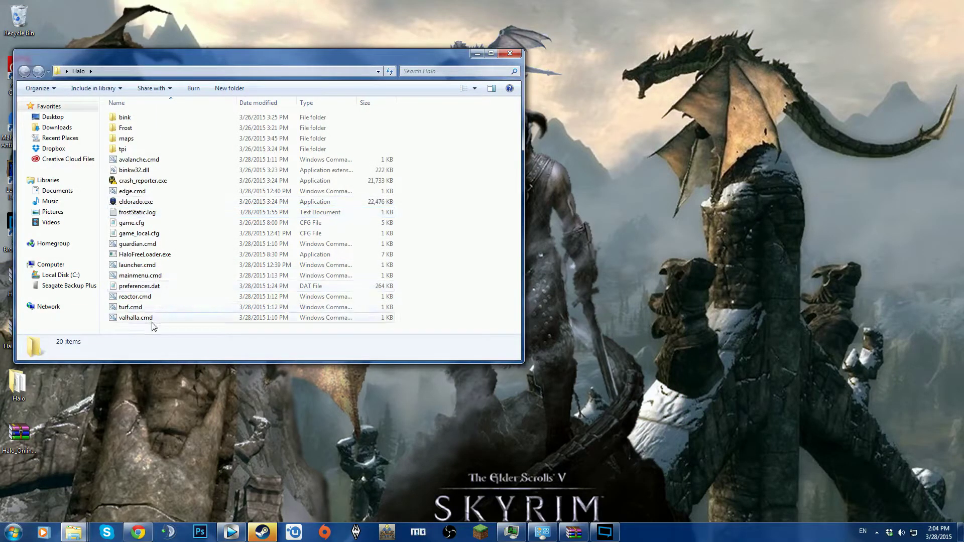
{"action": "left_click", "coordinate": [121, 443]}
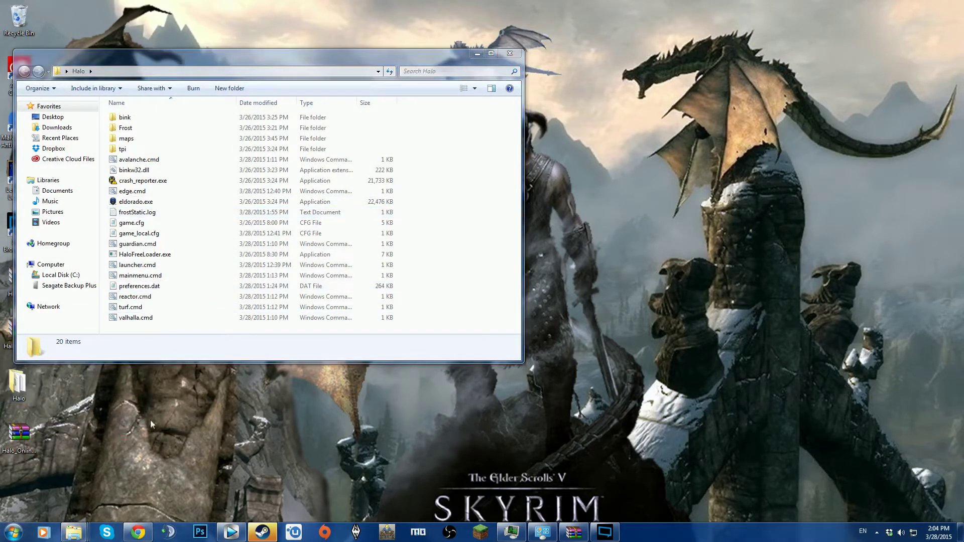
{"action": "right_click", "coordinate": [117, 438]}
{"action": "mouse_move", "coordinate": [158, 398]}
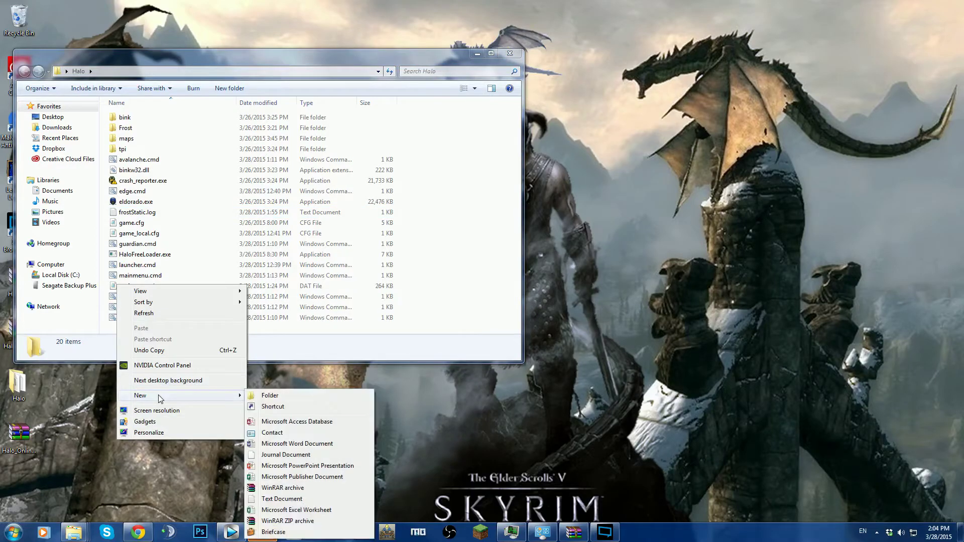
{"action": "left_click", "coordinate": [256, 395]}
{"action": "type", "text": "o"}
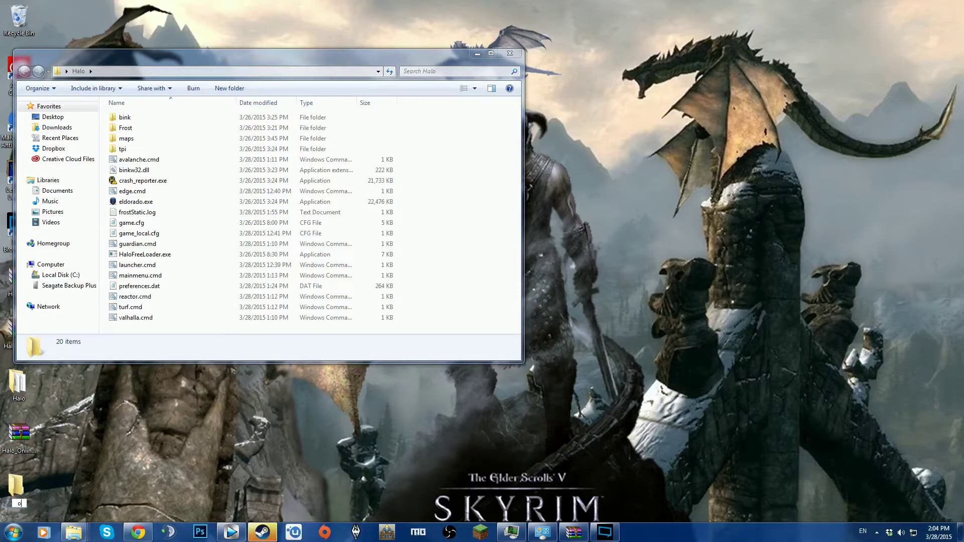
{"action": "type", "text": "rigi"}
{"action": "key", "text": "super+e"}
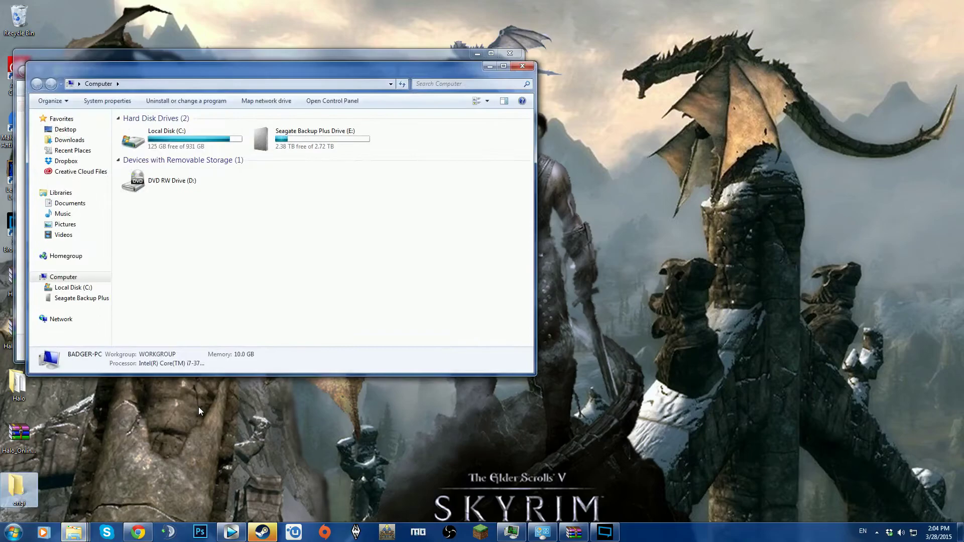
{"action": "left_click", "coordinate": [522, 65]}
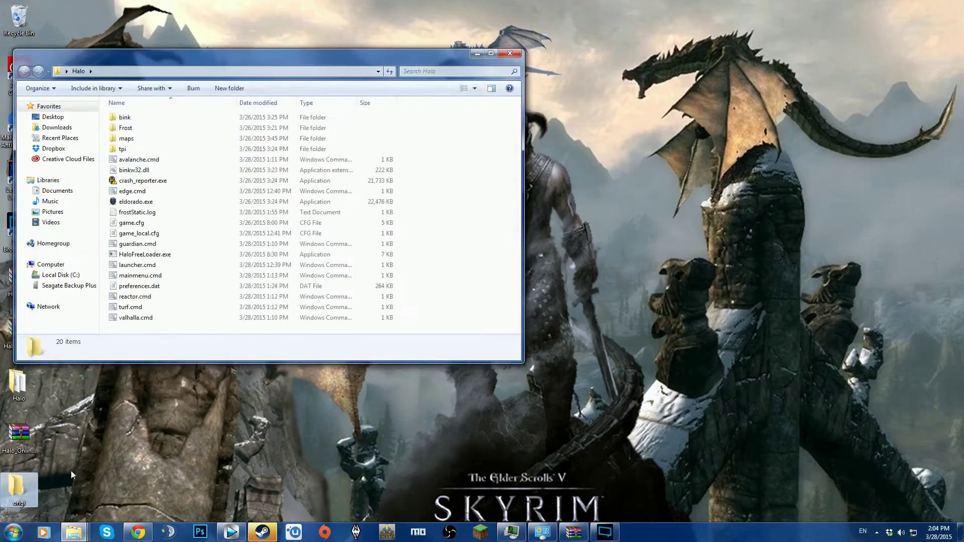
{"action": "right_click", "coordinate": [25, 485]}
{"action": "left_click", "coordinate": [48, 457]}
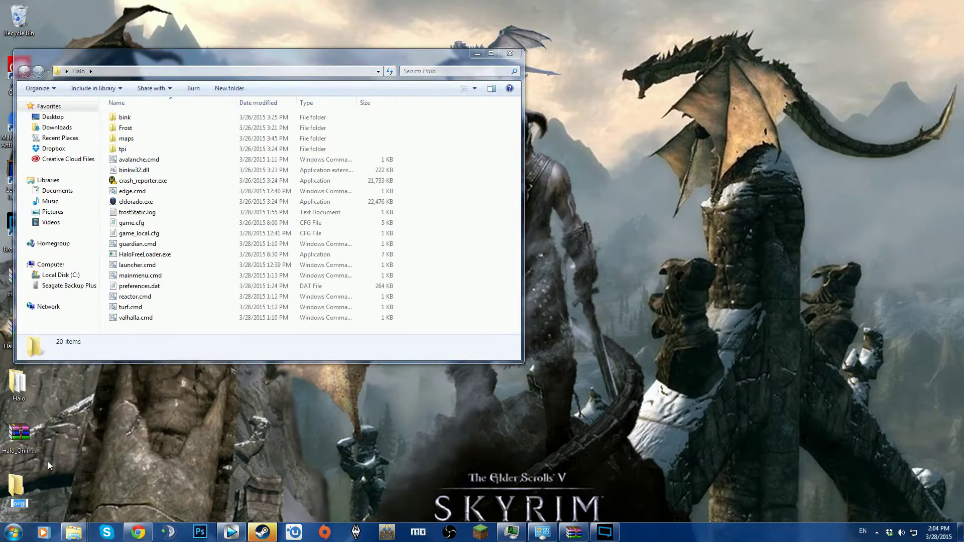
{"action": "type", "text": "nal"}
{"action": "key", "text": "Return"}
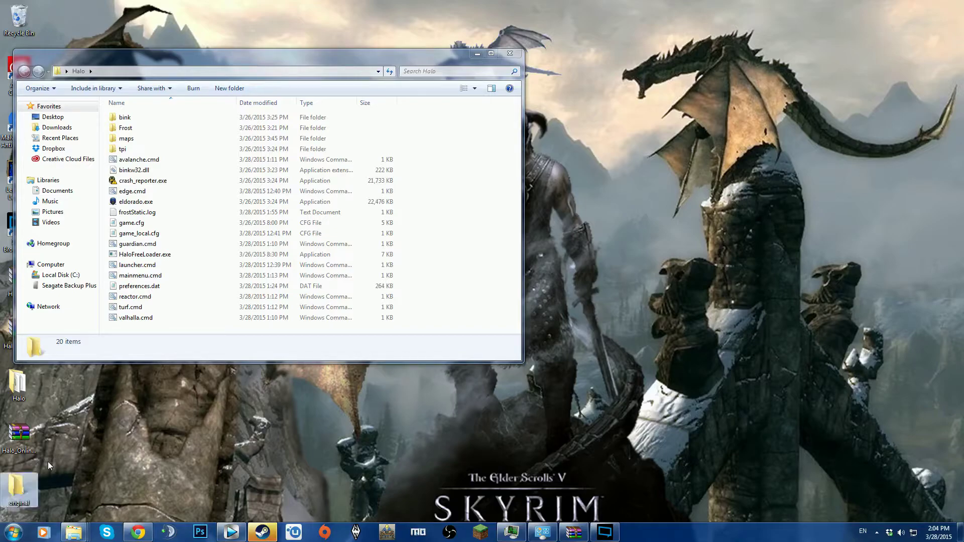
Move eldorado.exe from the Halo folder into the 'original' folder
{"action": "left_click", "coordinate": [145, 203]}
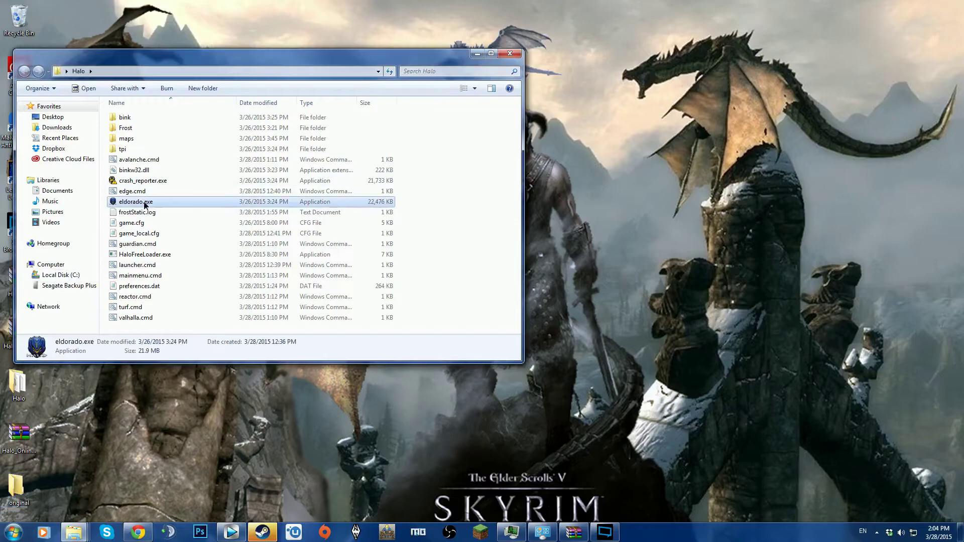
{"action": "right_click", "coordinate": [145, 203]}
{"action": "left_click", "coordinate": [137, 206]}
{"action": "left_click_drag", "start_coordinate": [137, 206], "coordinate": [24, 494]}
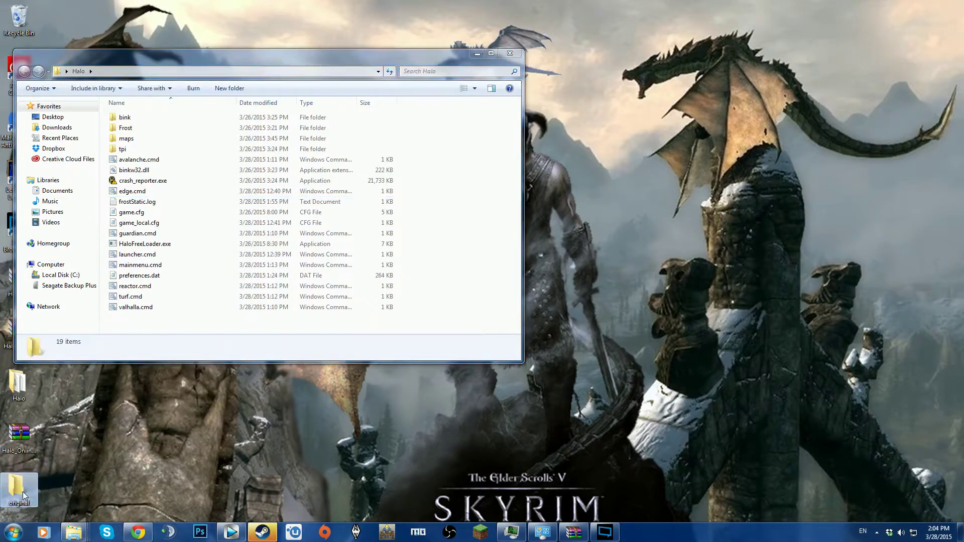
Open Halo_Online_English.zip in WinRAR and extract the English eldorado.exe into the Halo folder
{"action": "double_click", "coordinate": [27, 439]}
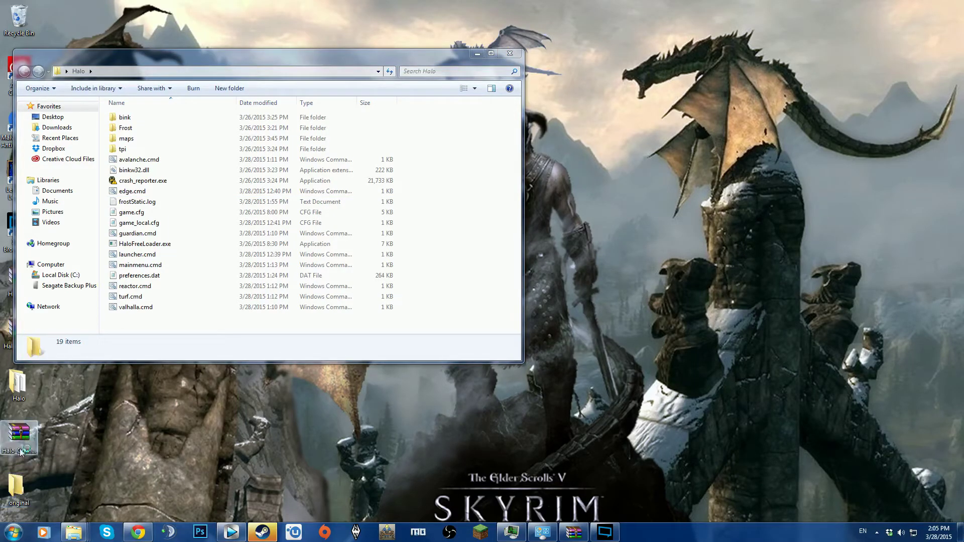
{"action": "left_click_drag", "start_coordinate": [197, 15], "coordinate": [693, 58]}
{"action": "left_click_drag", "start_coordinate": [539, 156], "coordinate": [370, 327]}
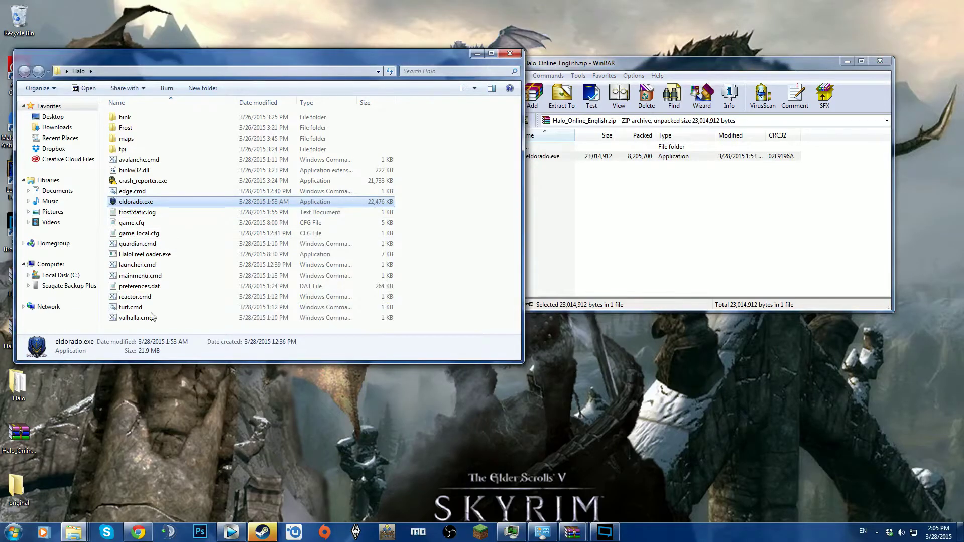
Rearrange the Halo and archive windows, then bring Chrome back to the front
{"action": "left_click_drag", "start_coordinate": [182, 57], "coordinate": [358, 49]}
{"action": "left_click_drag", "start_coordinate": [77, 285], "coordinate": [151, 440]}
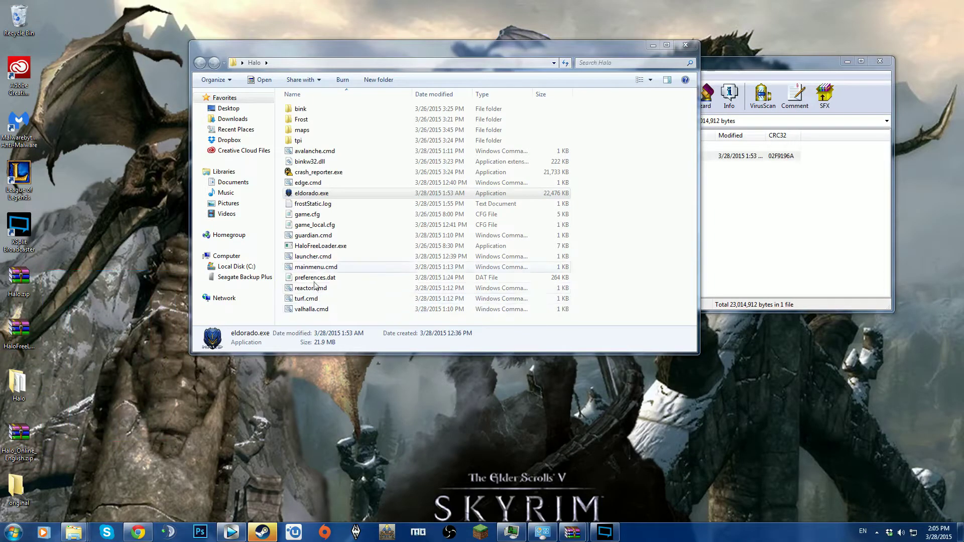
{"action": "left_click_drag", "start_coordinate": [395, 50], "coordinate": [265, 61]}
{"action": "left_click", "coordinate": [542, 156]}
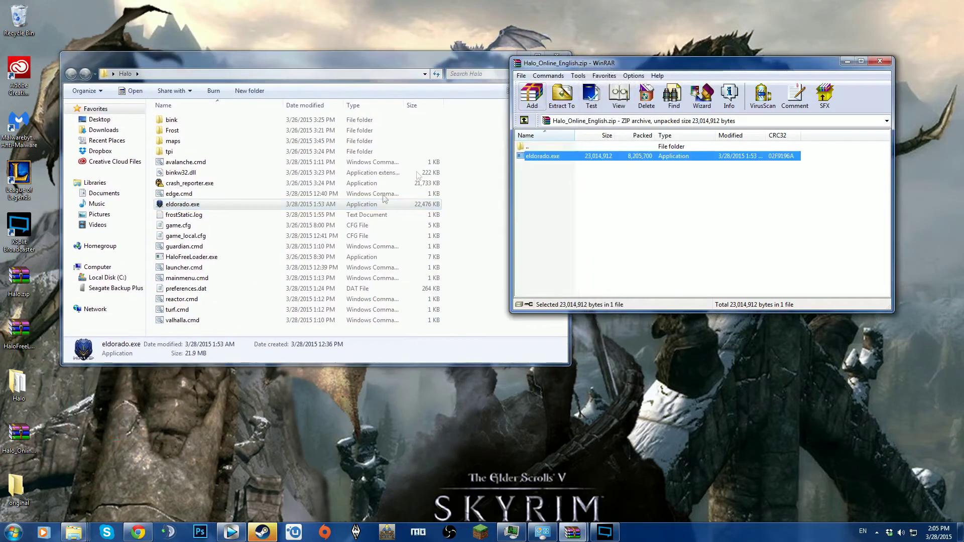
{"action": "left_click", "coordinate": [138, 532]}
Switch to the Playing Halo: Online tab and scroll to its description with the haloce3.com/xmf link
{"action": "left_click", "coordinate": [591, 5]}
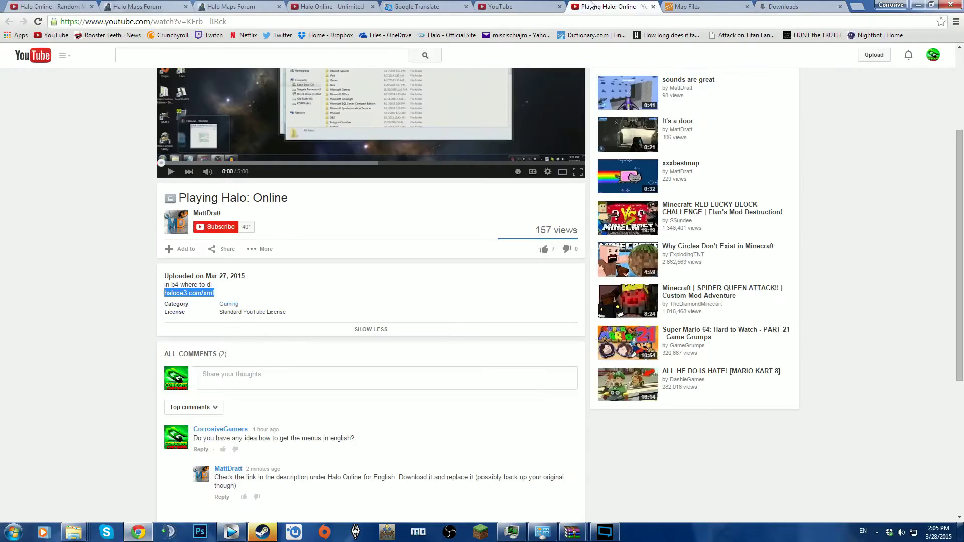
{"action": "scroll", "coordinate": [150, 326], "scroll_direction": "up", "scroll_amount": 1}
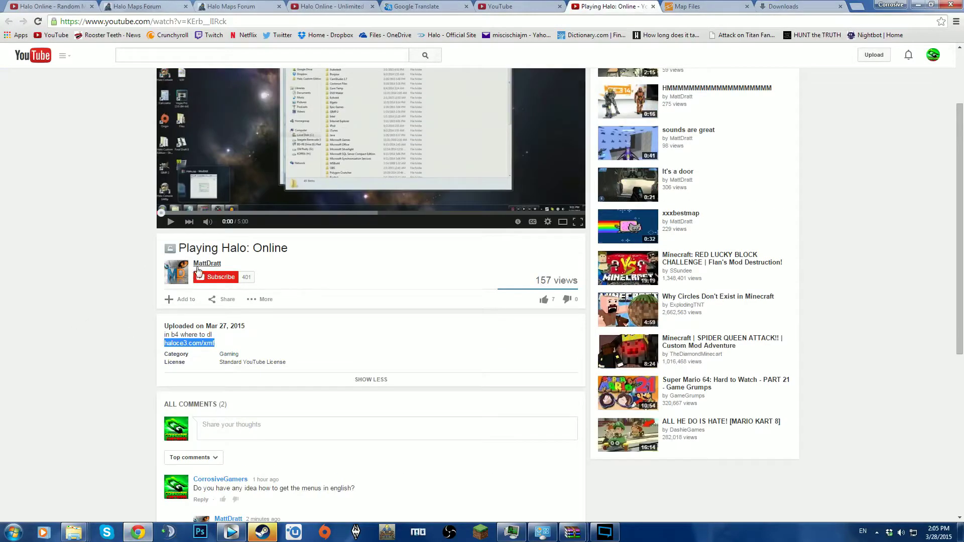
{"action": "scroll", "coordinate": [169, 321], "scroll_direction": "up", "scroll_amount": 2}
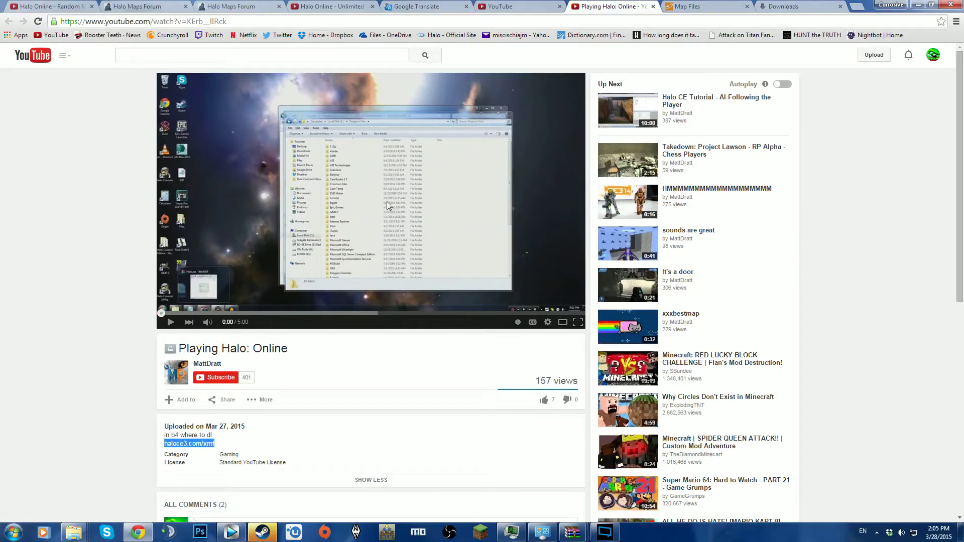
{"action": "scroll", "coordinate": [204, 338], "scroll_direction": "down", "scroll_amount": 1}
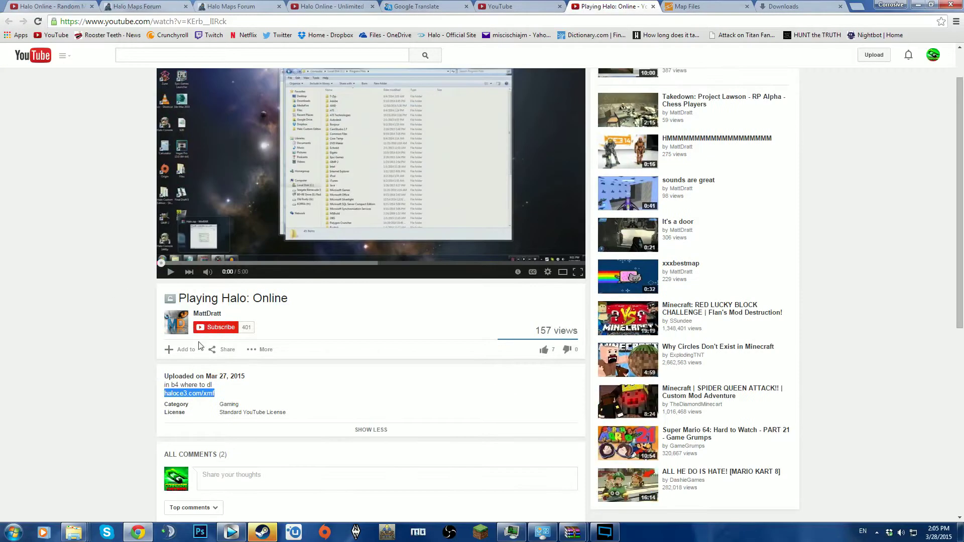
{"action": "scroll", "coordinate": [116, 390], "scroll_direction": "up", "scroll_amount": 1}
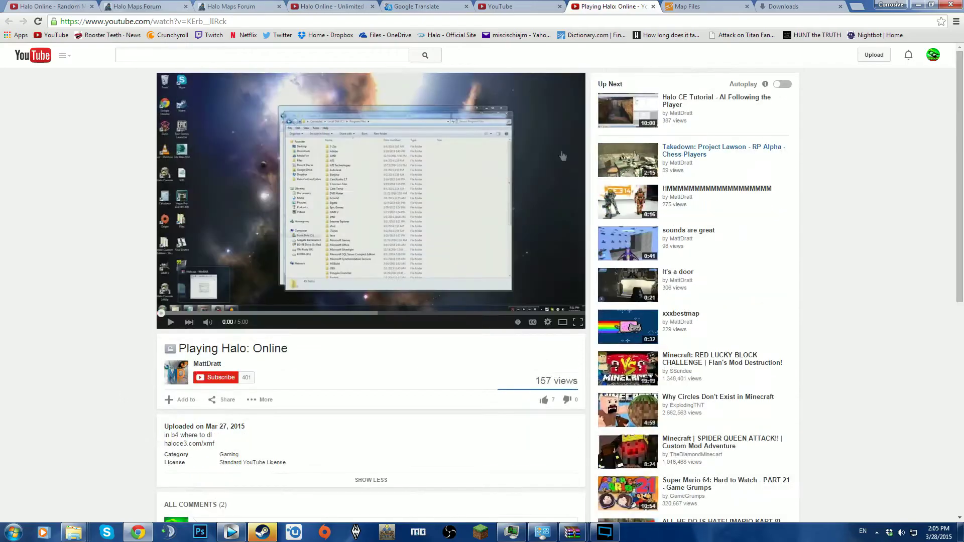